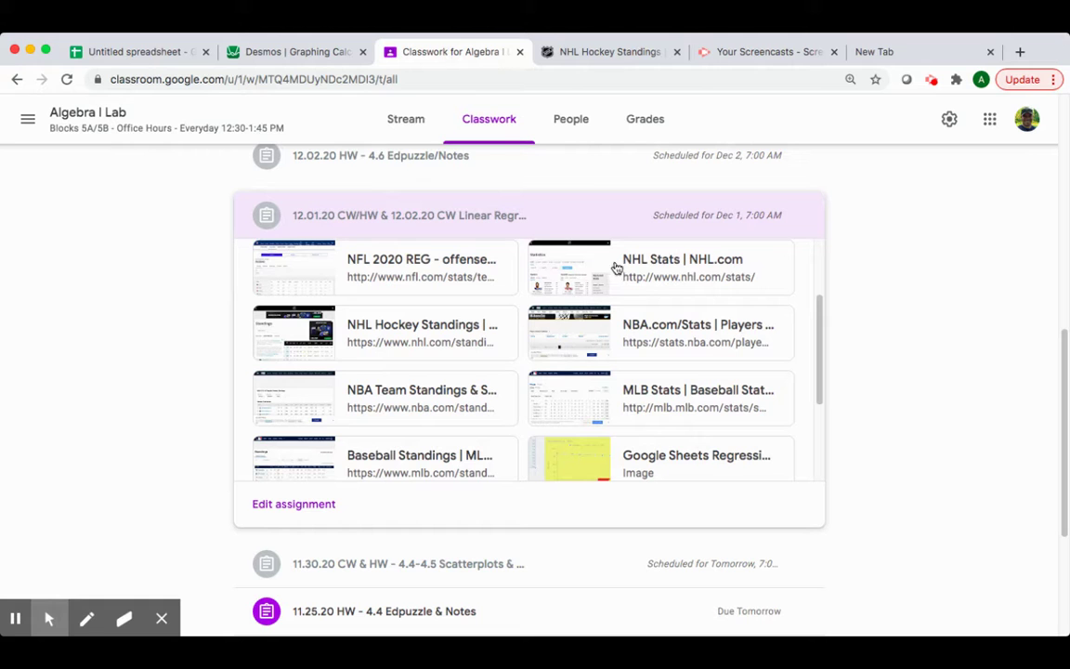
Step: Open the NFL 2020 passing stats page and scroll through it
{"action": "scroll", "coordinate": [584, 392], "scroll_direction": "up", "scroll_amount": 3}
{"action": "scroll", "coordinate": [584, 392], "scroll_direction": "down", "scroll_amount": 2}
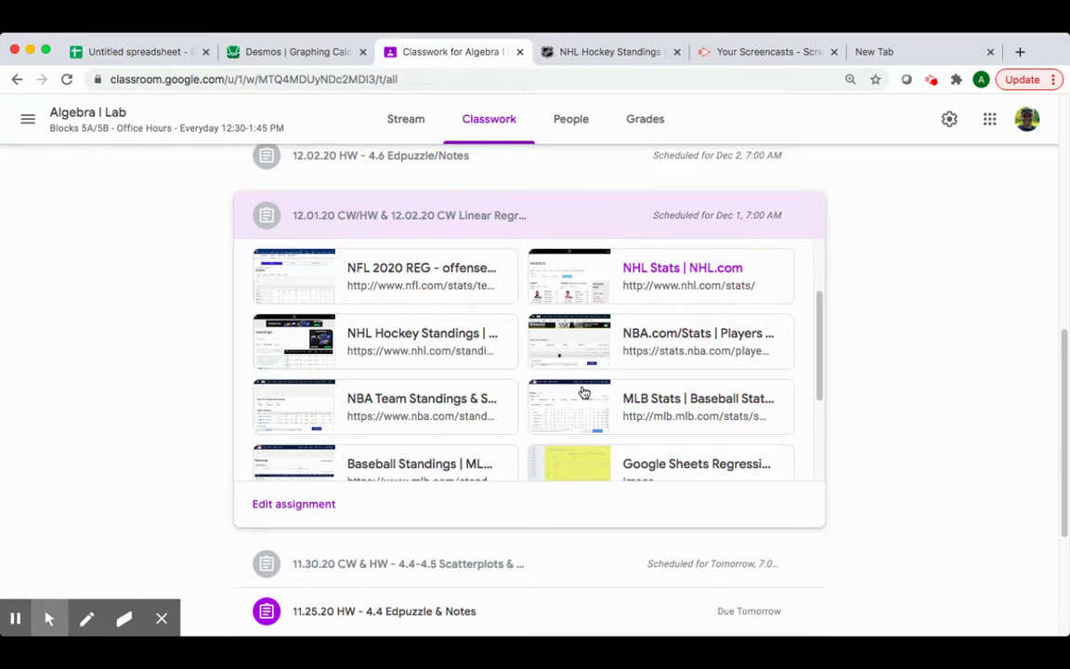
{"action": "scroll", "coordinate": [640, 381], "scroll_direction": "up", "scroll_amount": 2}
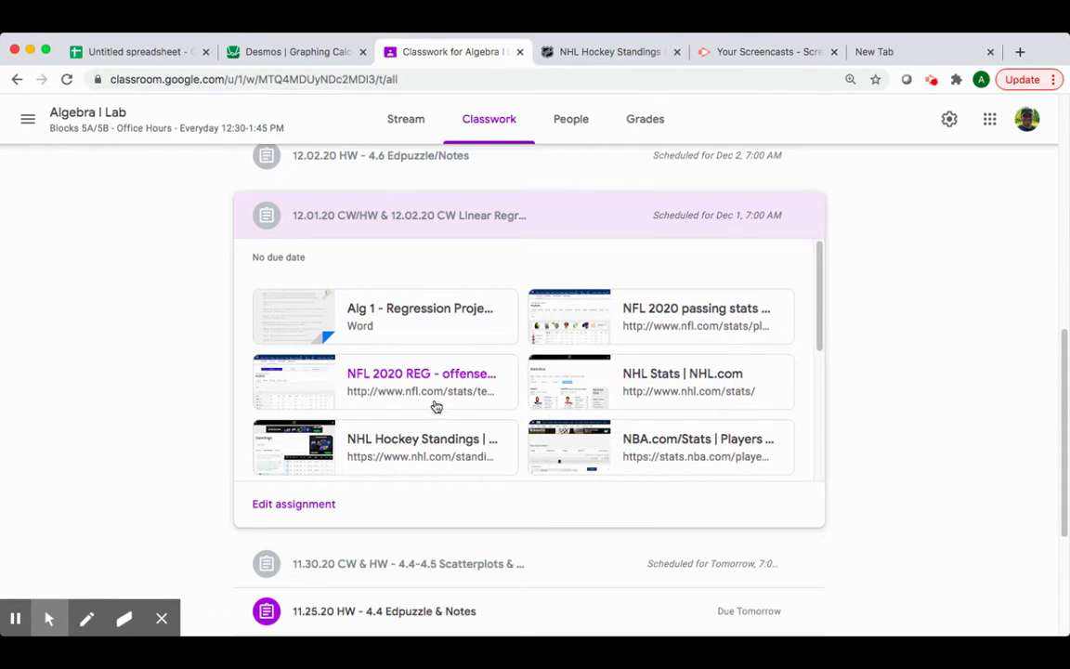
{"action": "left_click", "coordinate": [641, 317]}
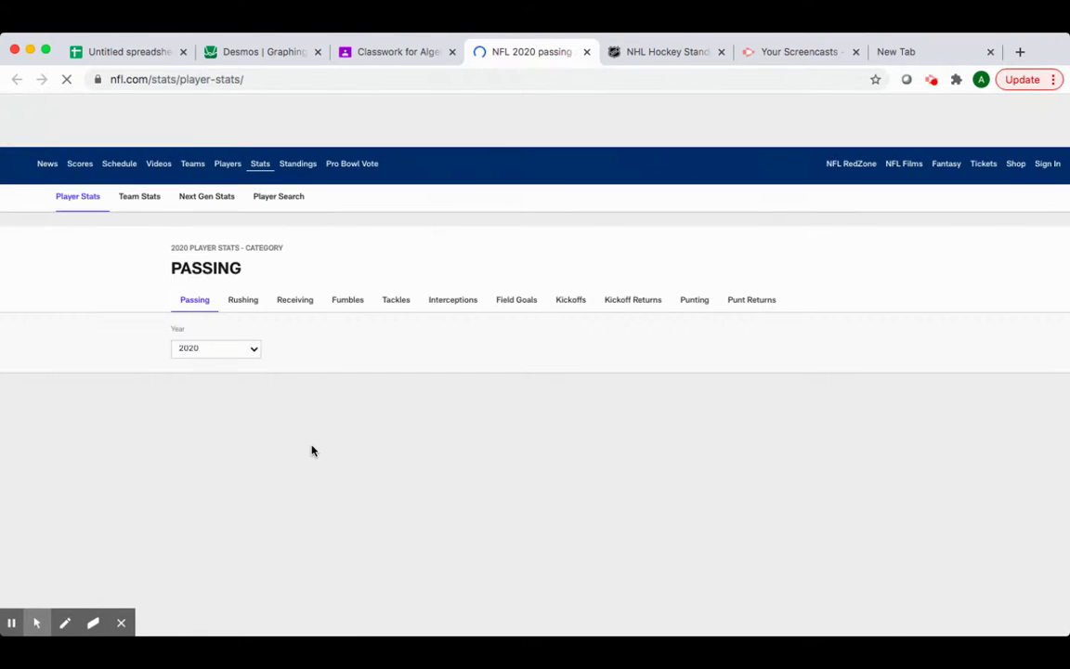
{"action": "scroll", "coordinate": [310, 446], "scroll_direction": "down", "scroll_amount": 2}
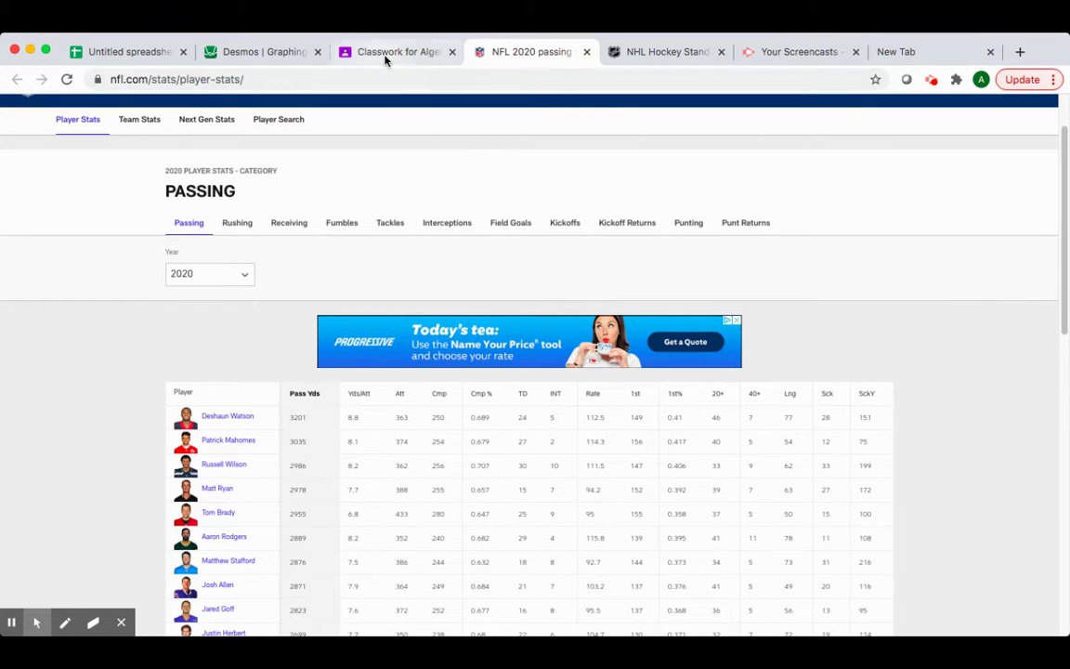
Step: Close the NFL stats and scroll the NHL 2019-2020 conference standings table
{"action": "left_click", "coordinate": [586, 53]}
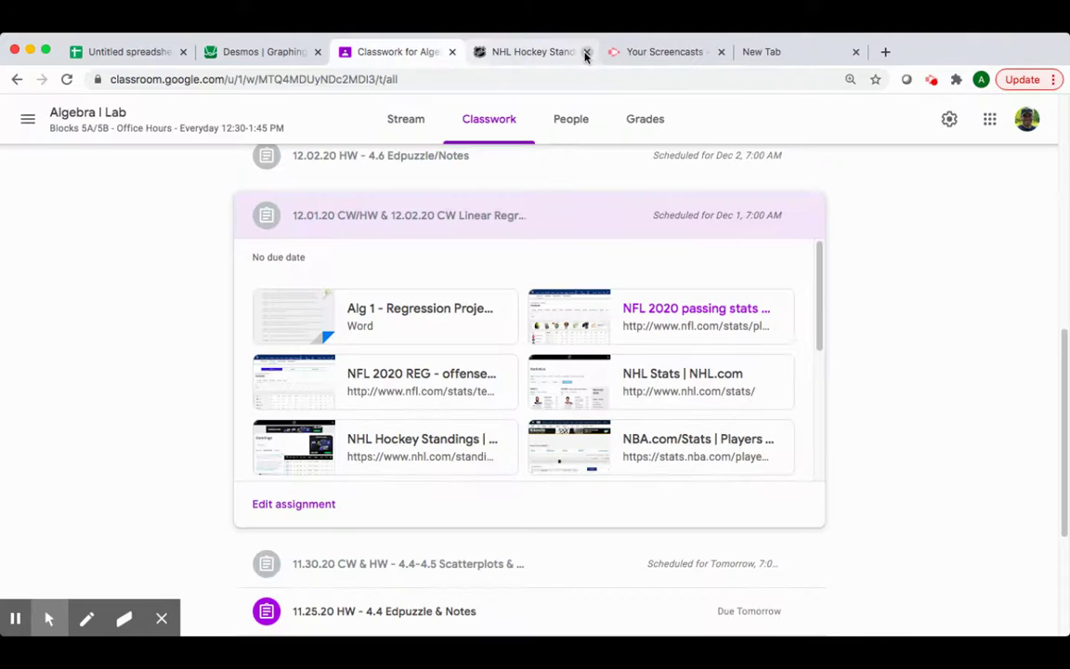
{"action": "left_click", "coordinate": [523, 53]}
{"action": "scroll", "coordinate": [522, 422], "scroll_direction": "up", "scroll_amount": 5}
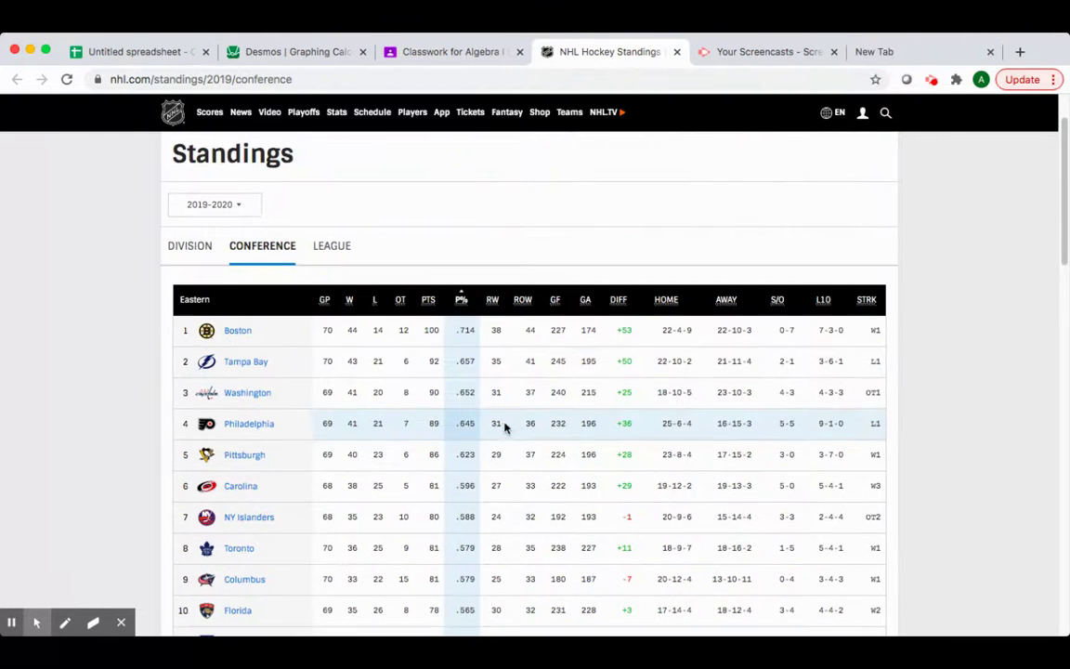
{"action": "scroll", "coordinate": [358, 373], "scroll_direction": "down", "scroll_amount": 2}
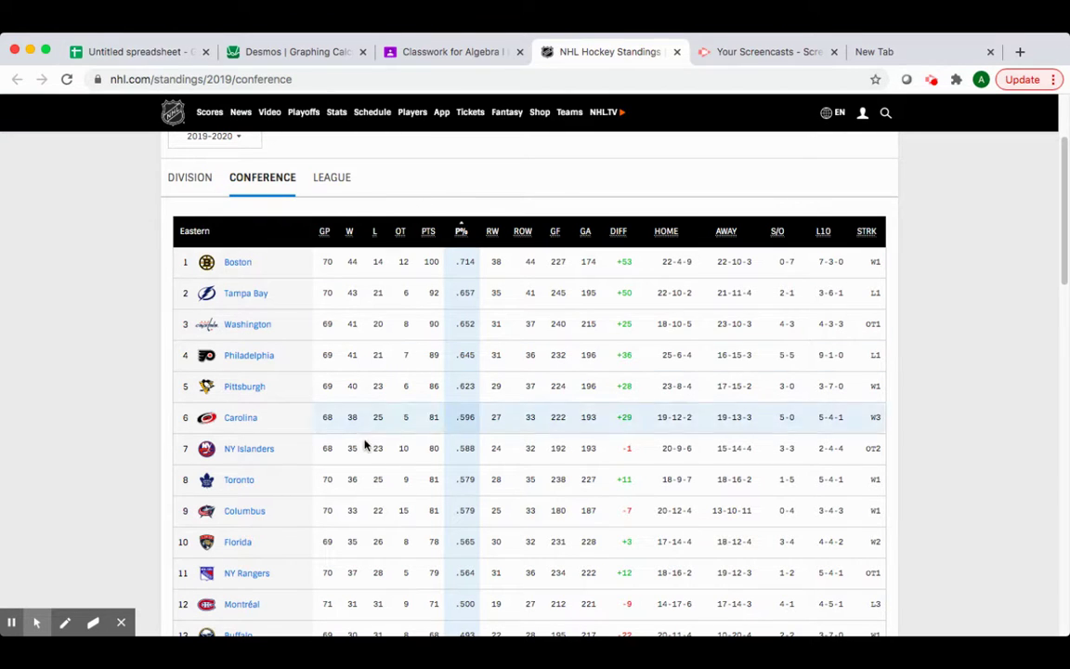
Step: Back in the spreadsheet, select the Goals For and Wins table A1:B17
{"action": "left_click", "coordinate": [170, 51]}
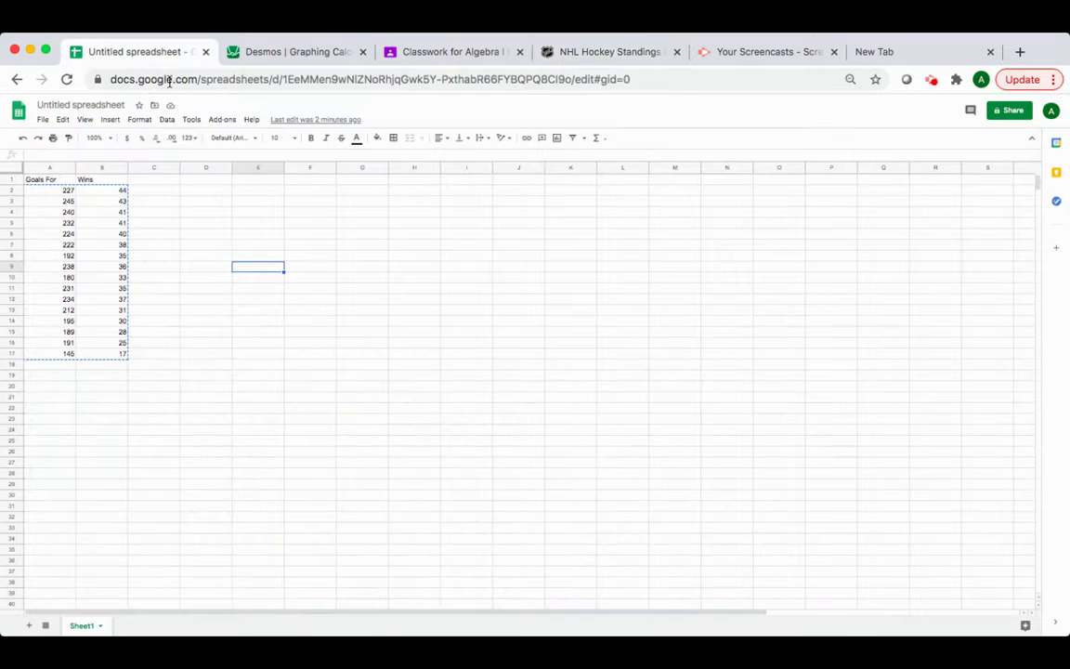
{"action": "left_click", "coordinate": [55, 182]}
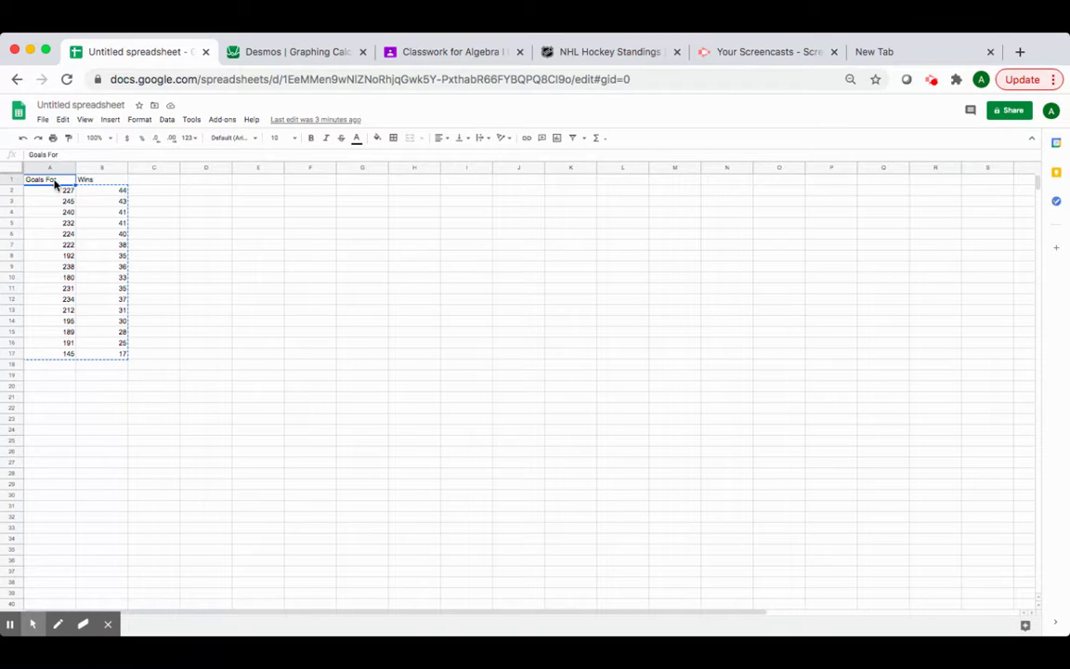
{"action": "left_click_drag", "start_coordinate": [53, 181], "coordinate": [109, 353]}
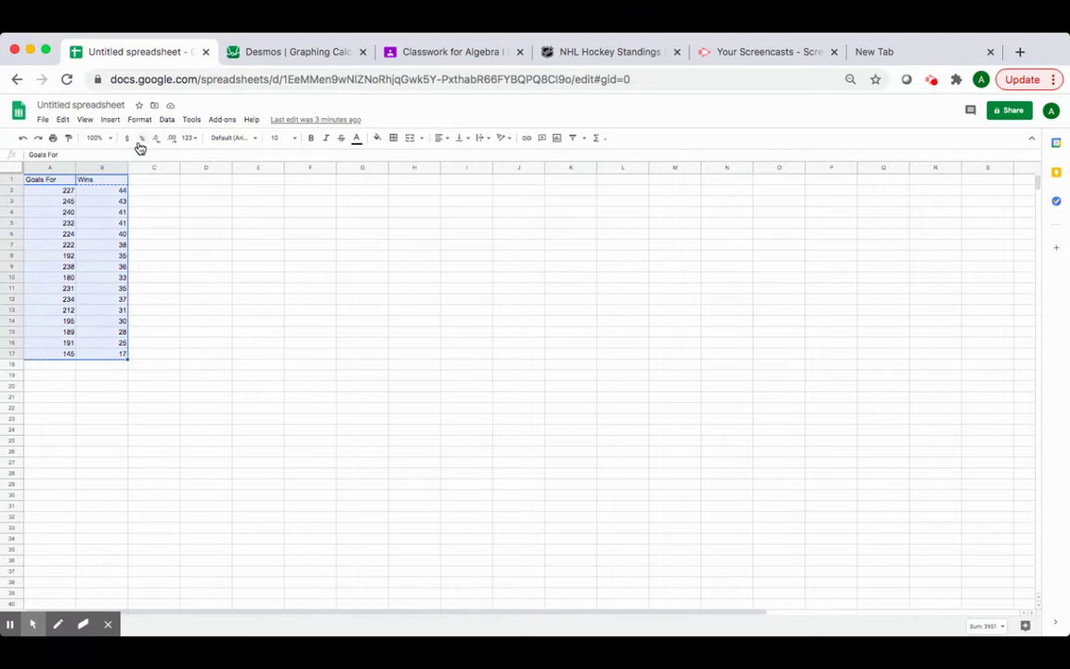
Step: Insert a chart of A1:B17 and change it from a line chart to a scatter chart
{"action": "left_click", "coordinate": [109, 125]}
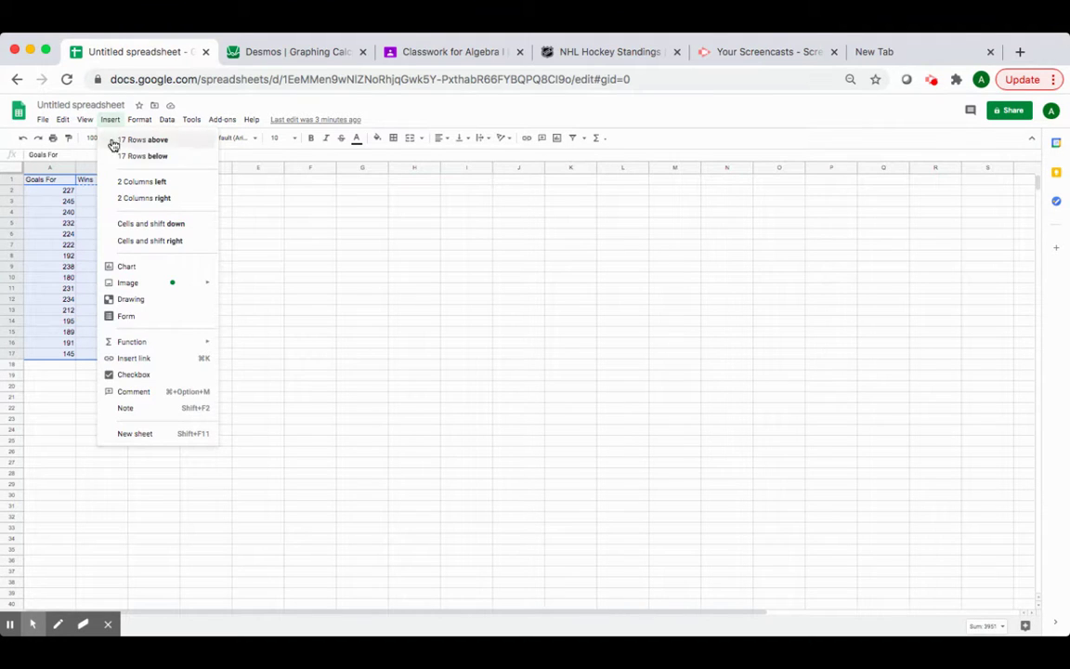
{"action": "left_click", "coordinate": [139, 269]}
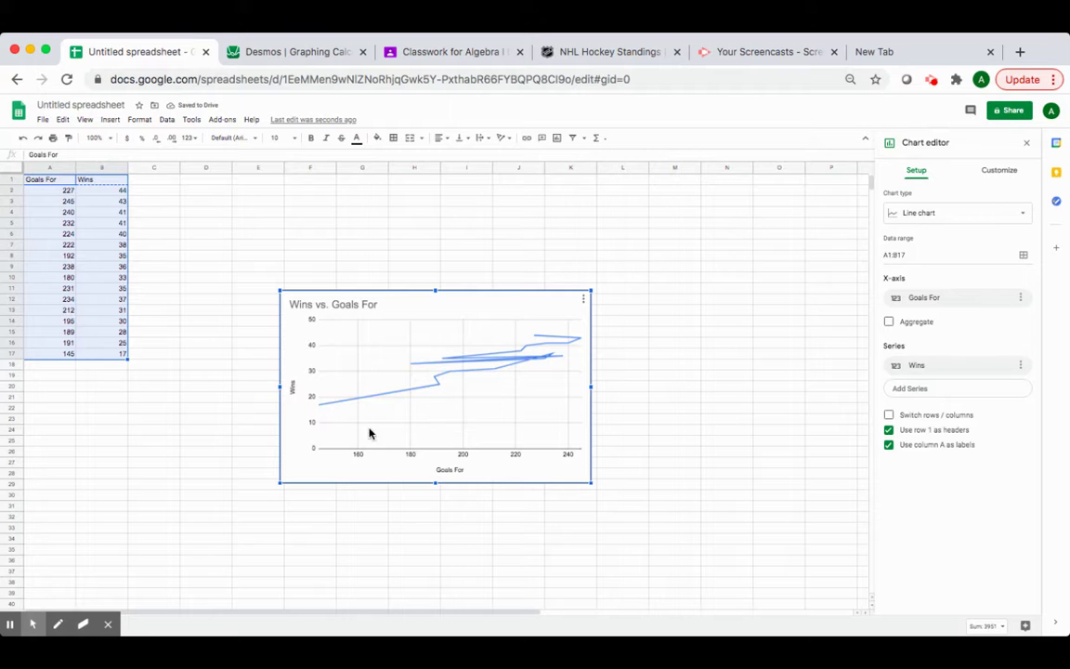
{"action": "left_click", "coordinate": [963, 217]}
{"action": "scroll", "coordinate": [938, 432], "scroll_direction": "down", "scroll_amount": 3}
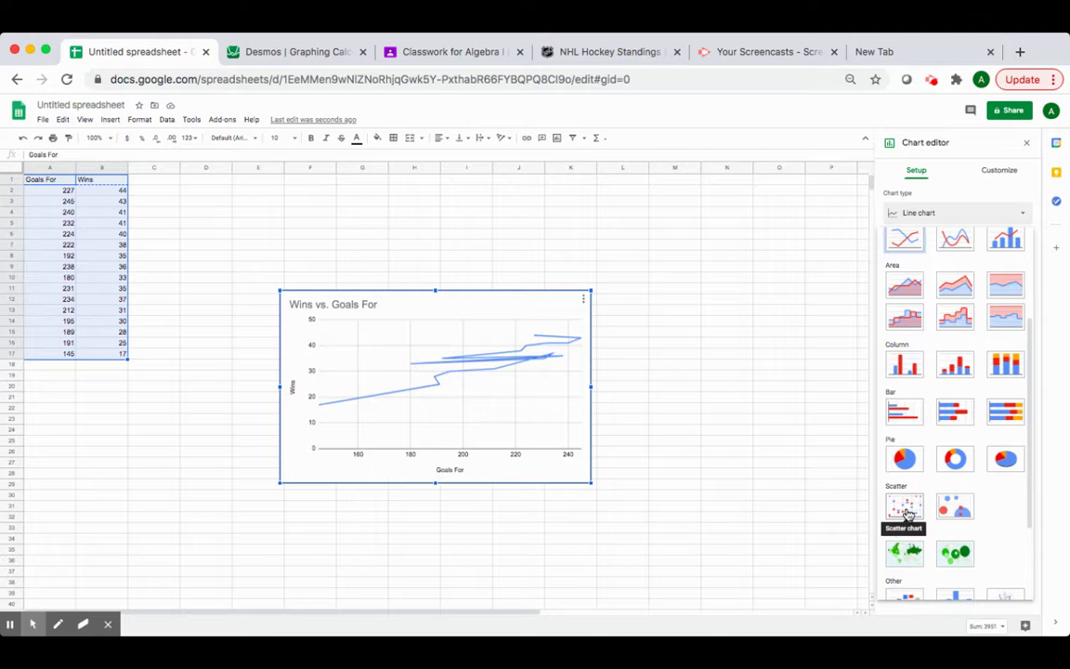
{"action": "left_click", "coordinate": [906, 507]}
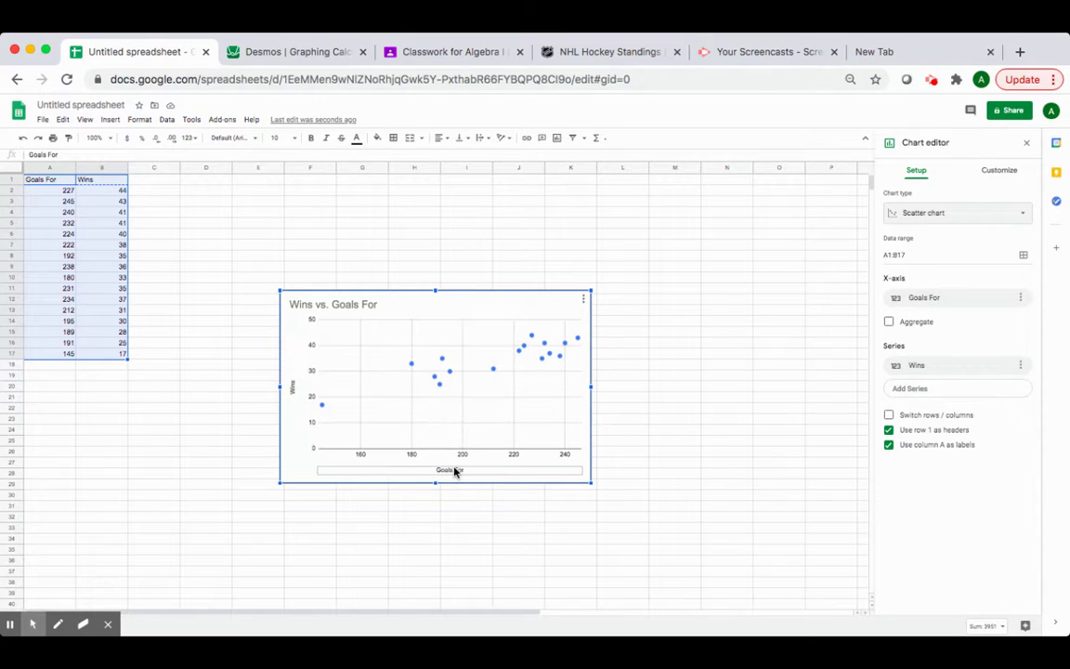
Step: Replace the chart title with 'NHL (Wins & Goals For)'
{"action": "left_click", "coordinate": [356, 304]}
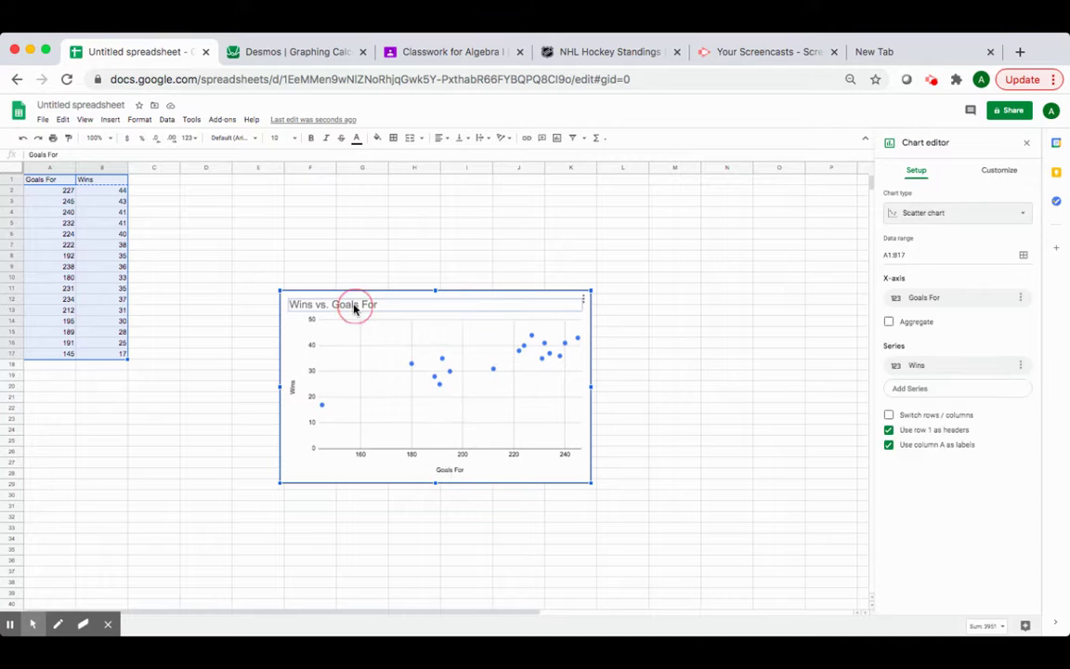
{"action": "left_click", "coordinate": [889, 303]}
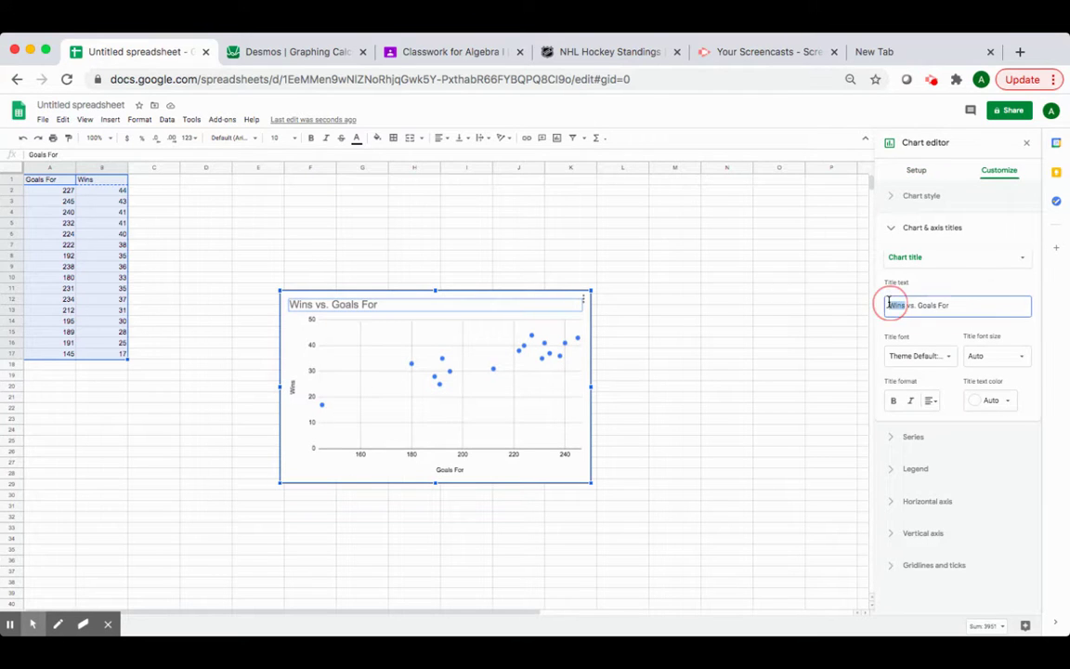
{"action": "type", "text": "NHL"}
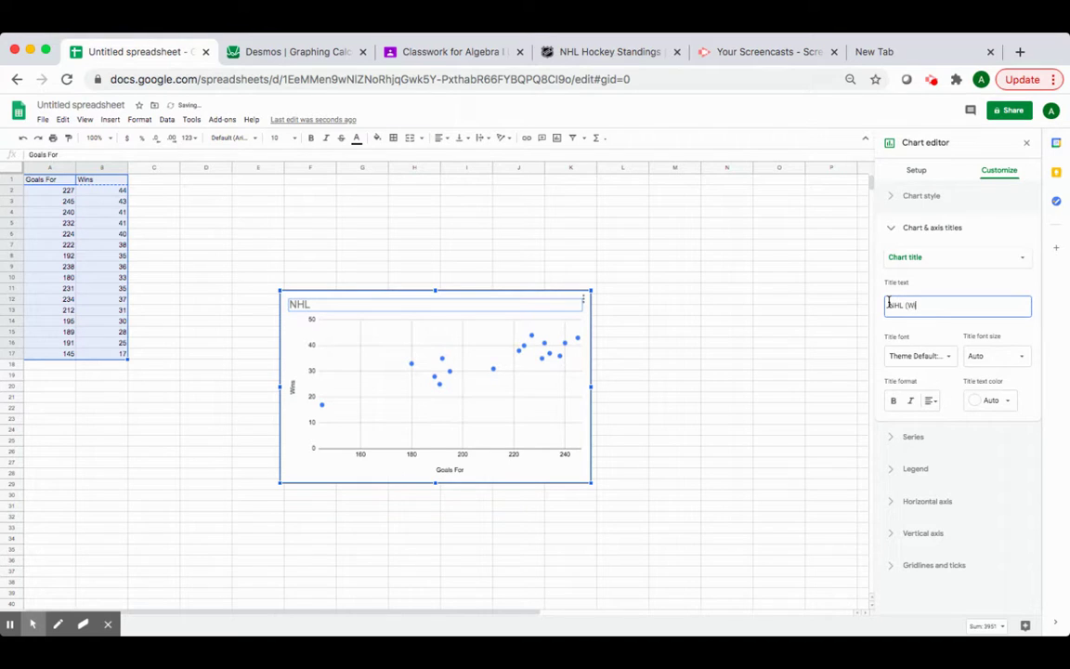
{"action": "type", "text": " (Wins & Goals For"}
{"action": "left_click", "coordinate": [710, 377]}
Step: Deselect the chart and reopen it in the chart editor via Edit chart
{"action": "left_click", "coordinate": [449, 392]}
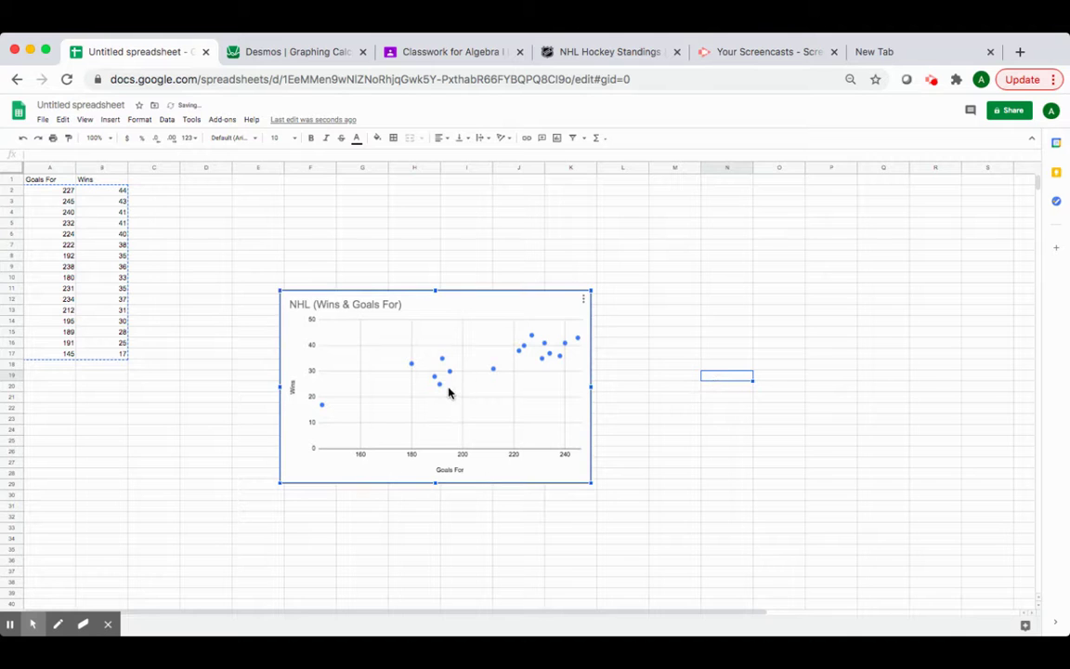
{"action": "left_click", "coordinate": [582, 302]}
{"action": "left_click", "coordinate": [573, 321]}
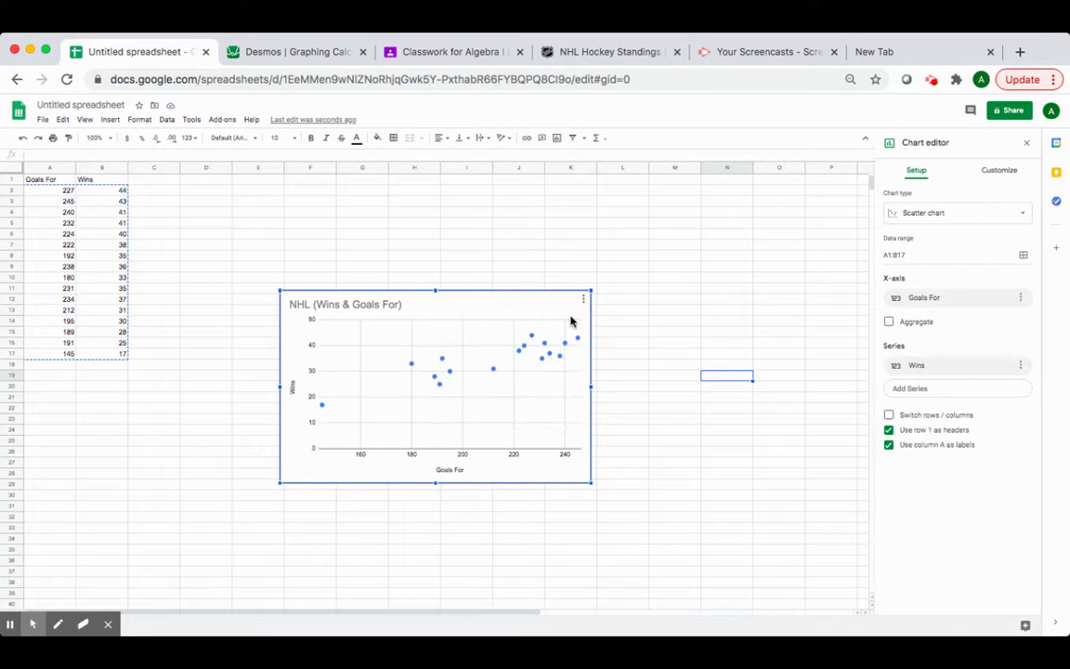
Step: Give the chart a yellow background
{"action": "left_click", "coordinate": [1000, 175]}
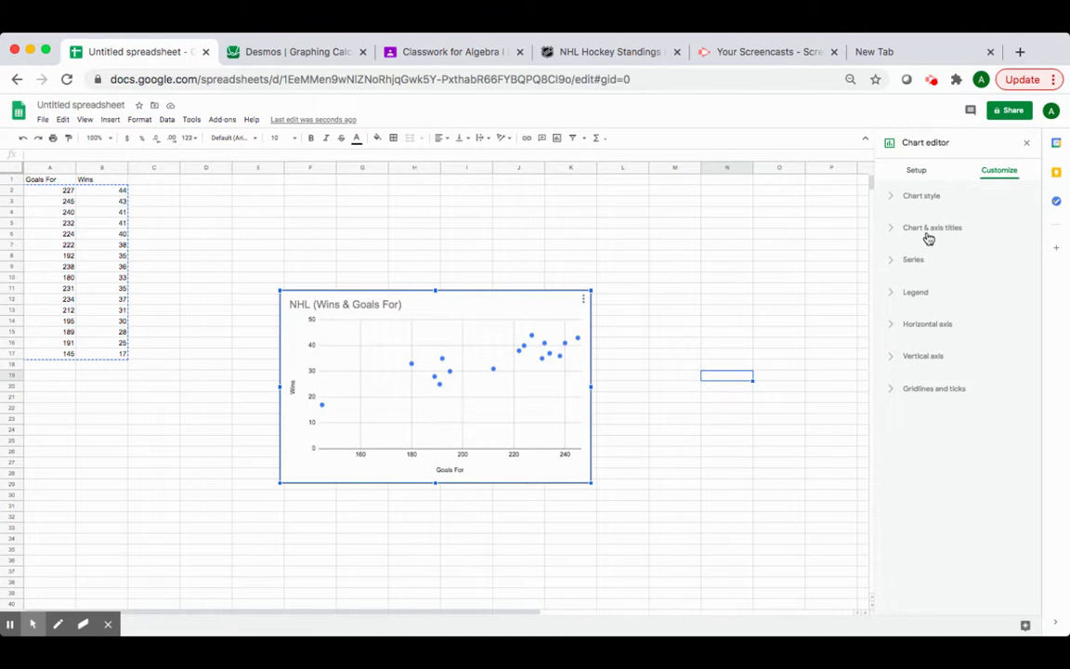
{"action": "left_click", "coordinate": [913, 205]}
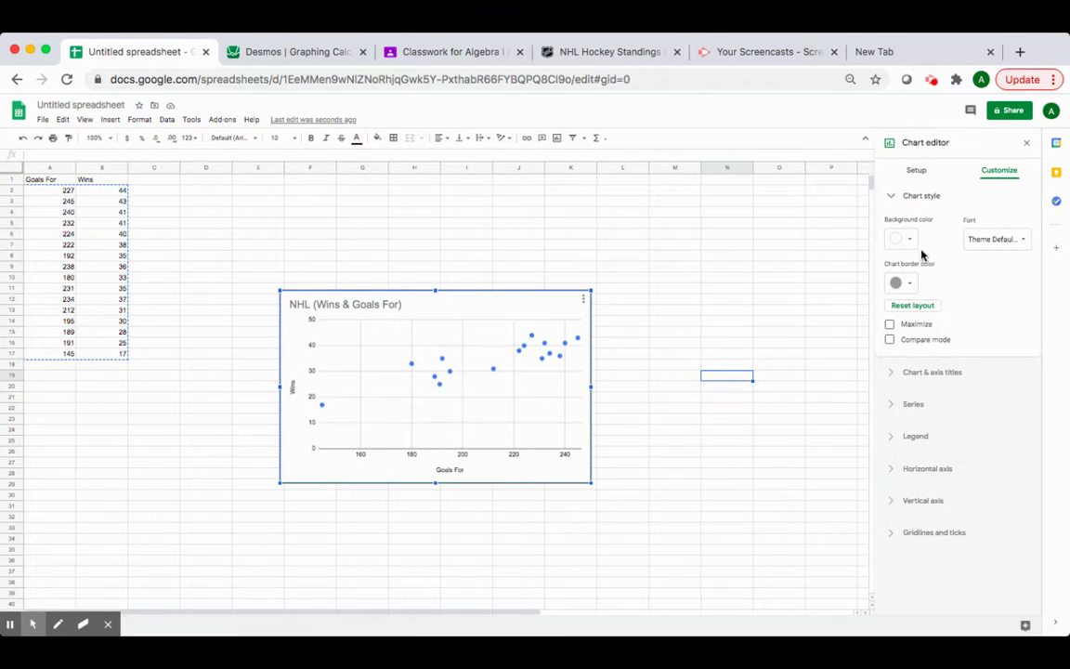
{"action": "left_click", "coordinate": [900, 240]}
{"action": "left_click", "coordinate": [928, 289]}
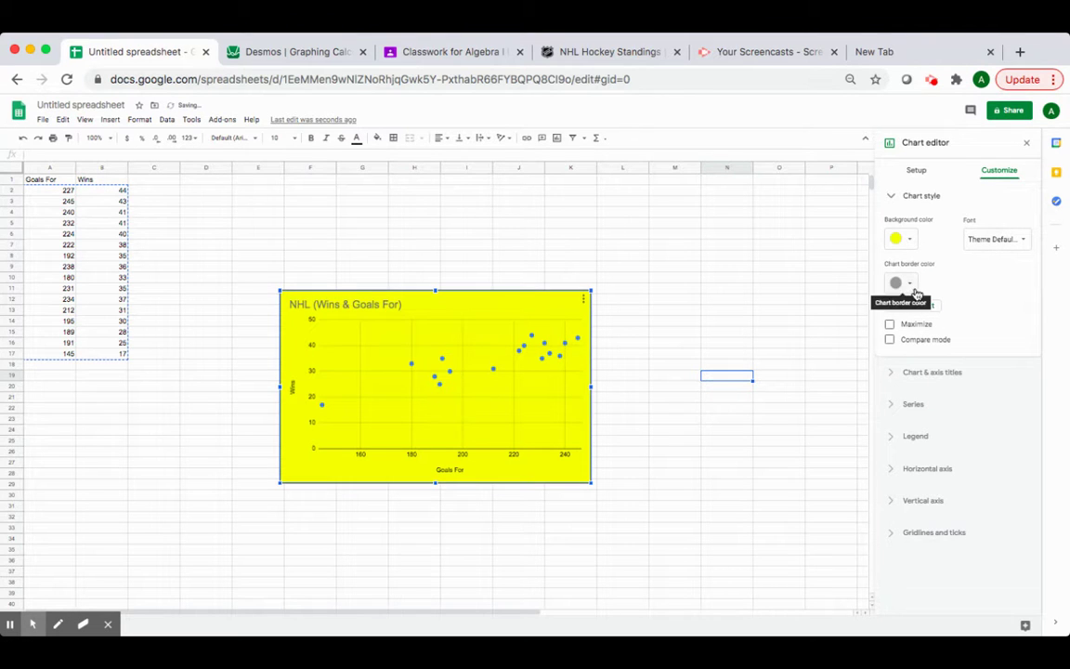
Step: Set the chart title font to Serif
{"action": "left_click", "coordinate": [944, 372]}
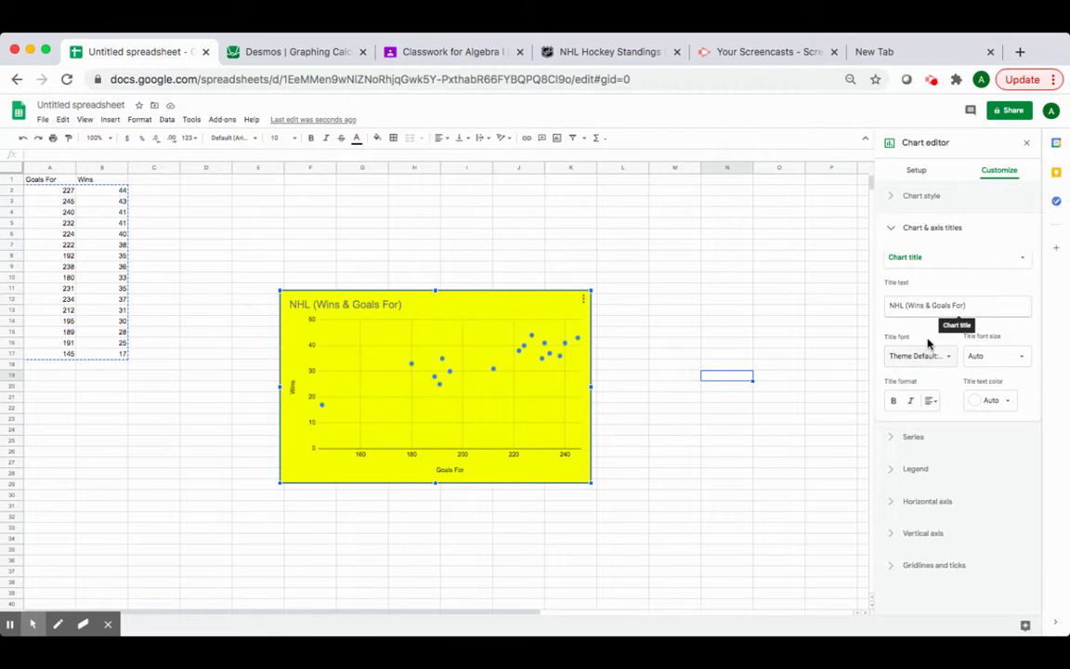
{"action": "left_click", "coordinate": [943, 357]}
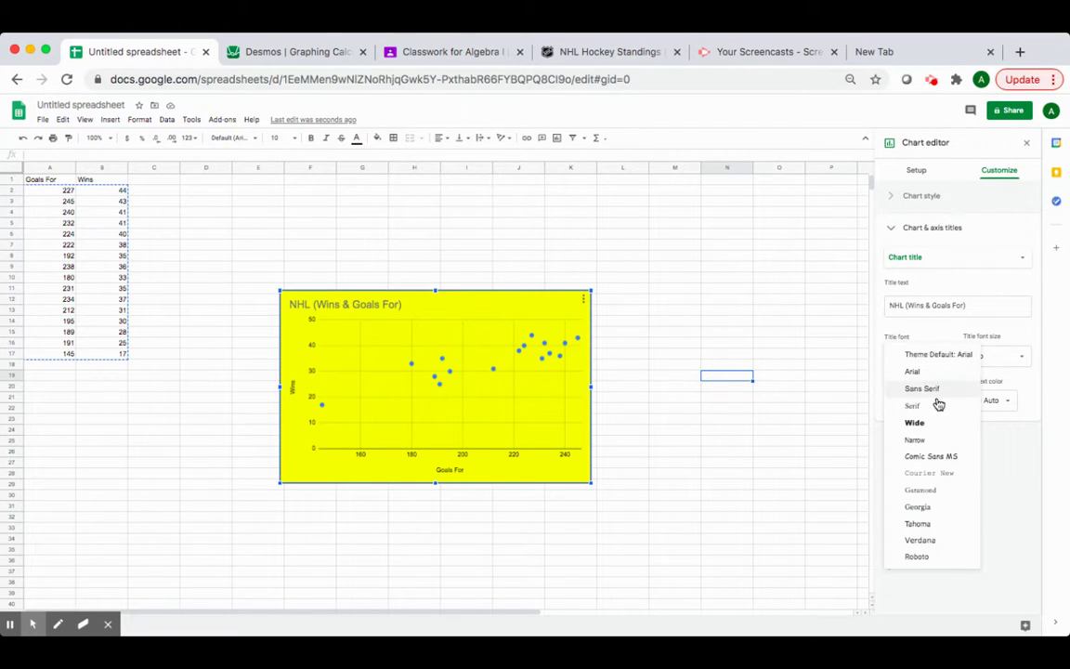
{"action": "left_click", "coordinate": [934, 424]}
{"action": "left_click", "coordinate": [910, 356]}
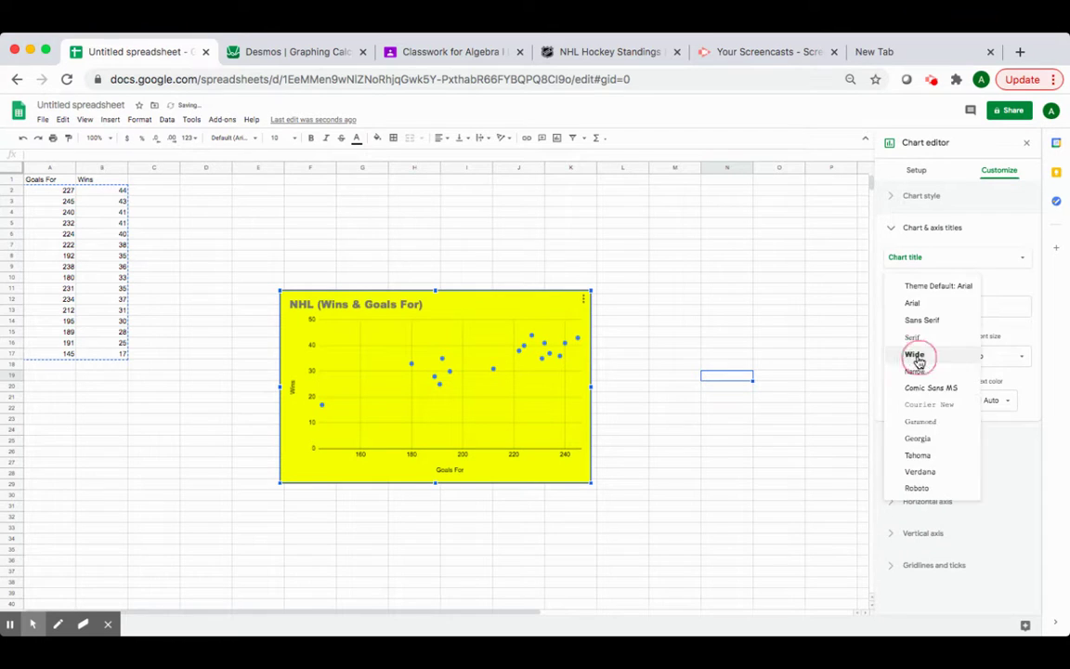
{"action": "left_click", "coordinate": [918, 335]}
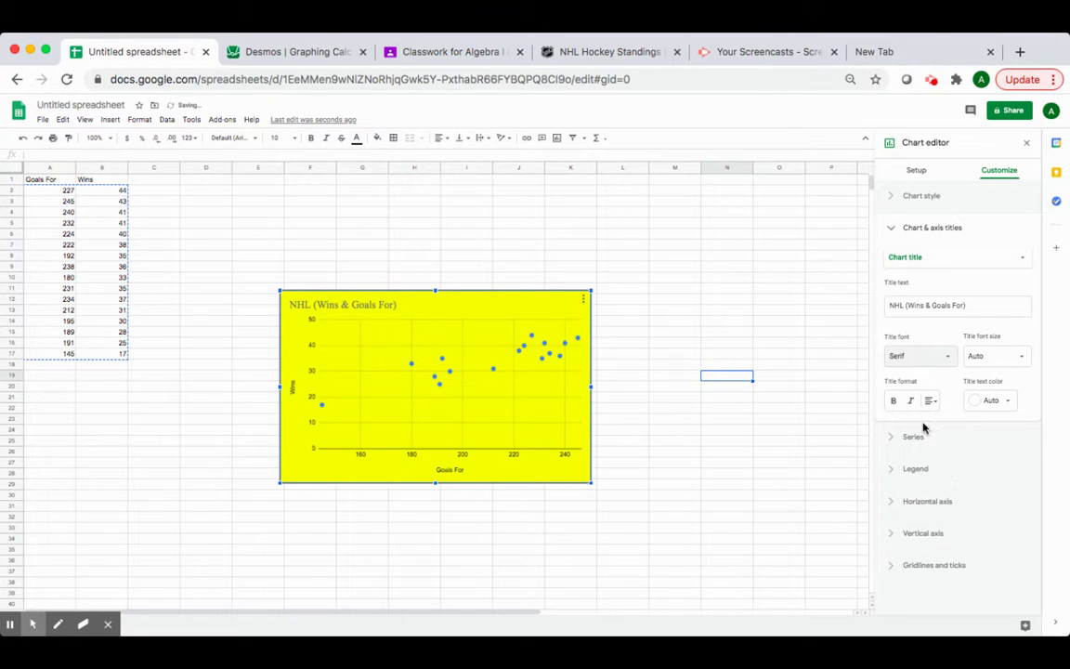
Step: Make the series points red stars at 10px size
{"action": "left_click", "coordinate": [936, 440]}
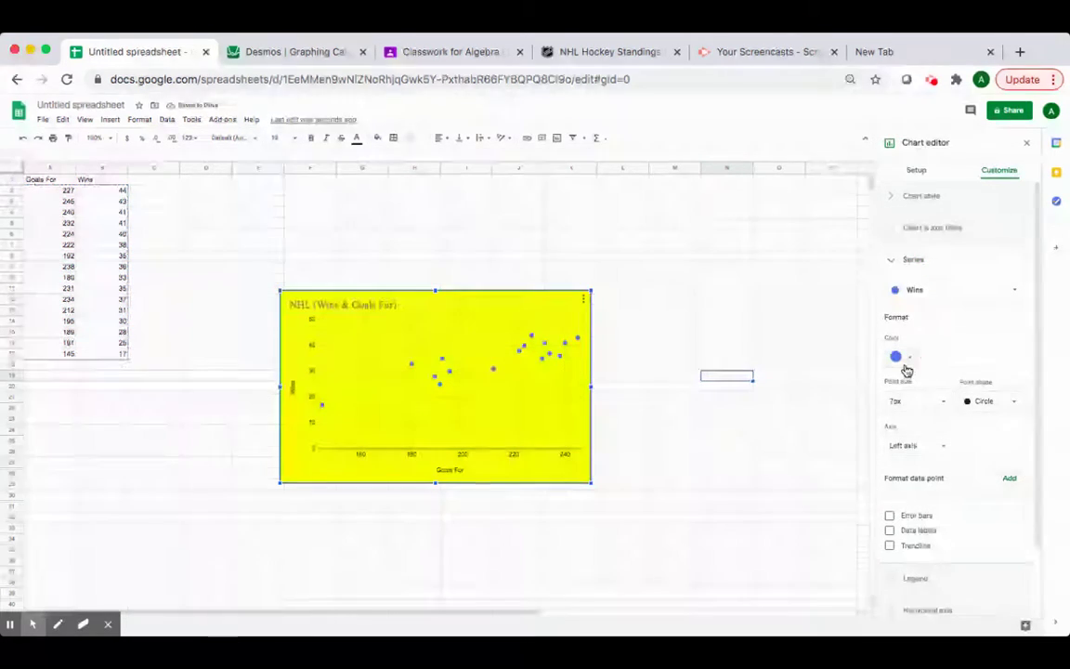
{"action": "left_click", "coordinate": [901, 357]}
{"action": "left_click", "coordinate": [907, 409]}
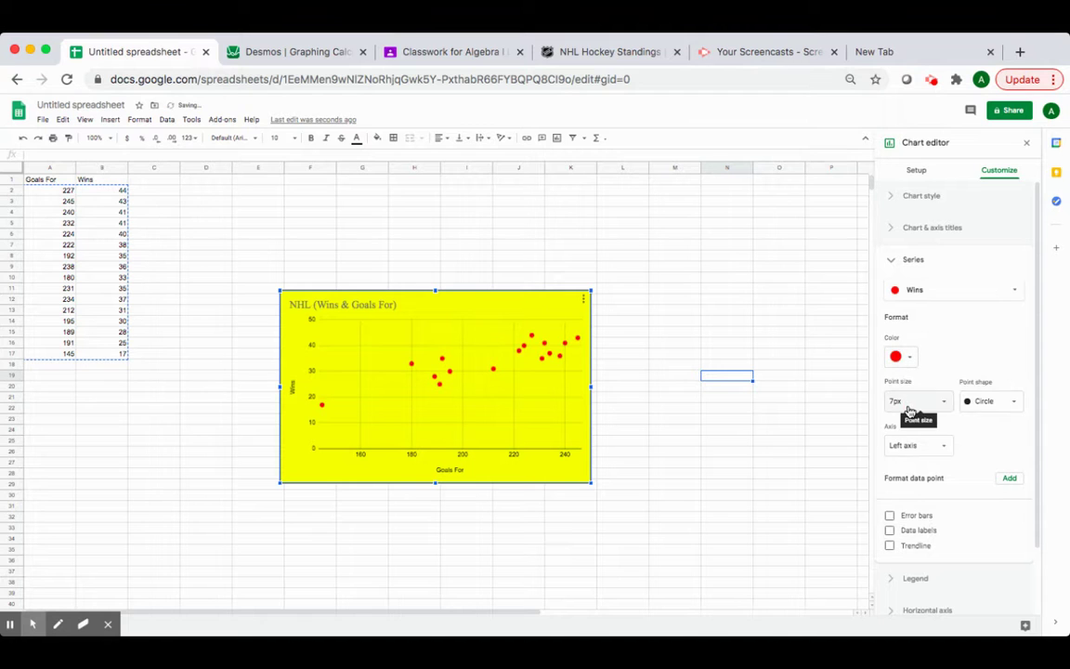
{"action": "left_click", "coordinate": [992, 403]}
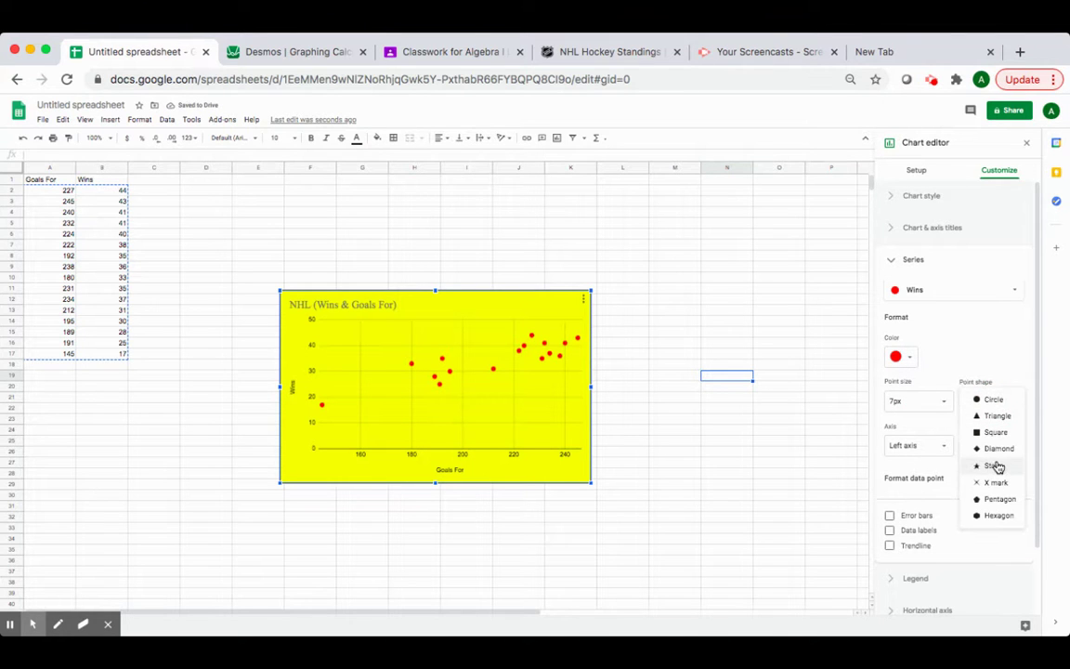
{"action": "left_click", "coordinate": [991, 465]}
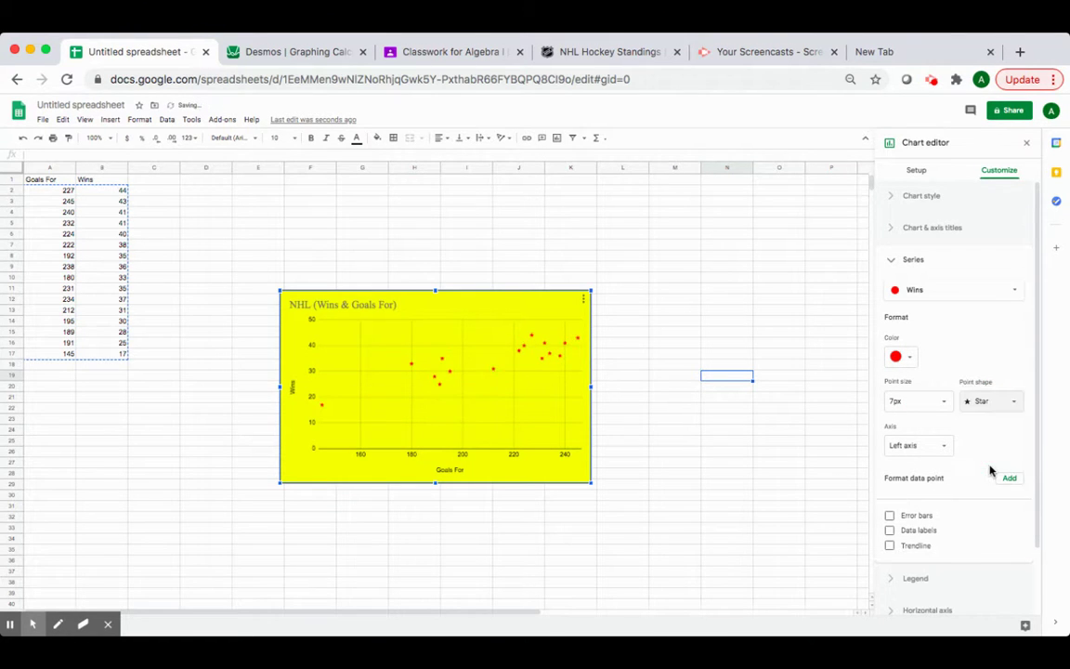
{"action": "left_click", "coordinate": [940, 402]}
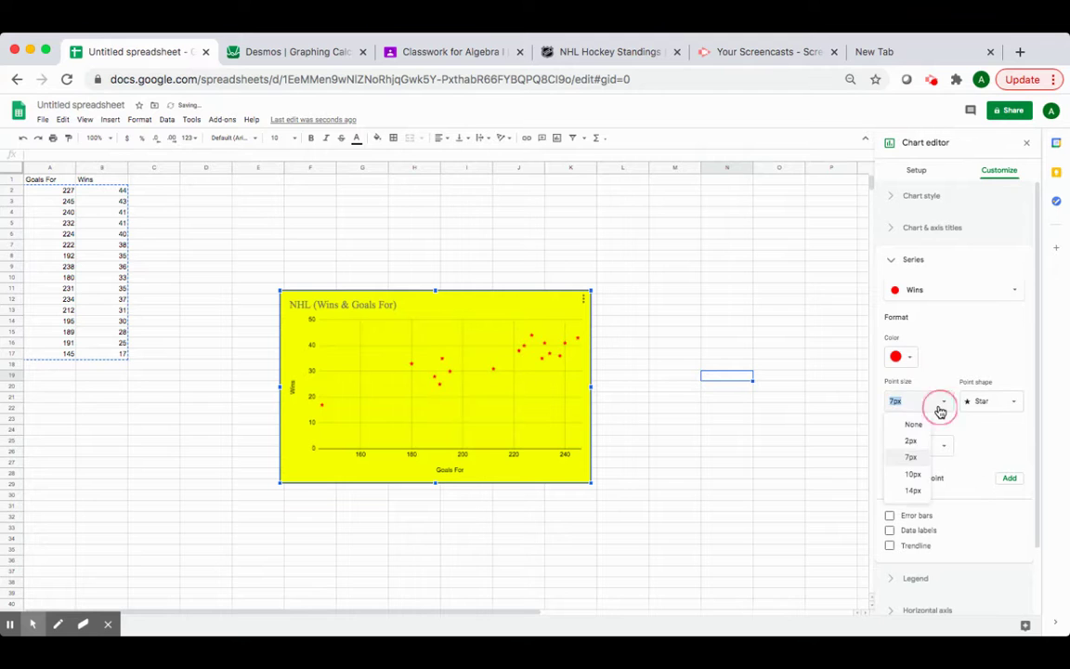
{"action": "left_click", "coordinate": [925, 475]}
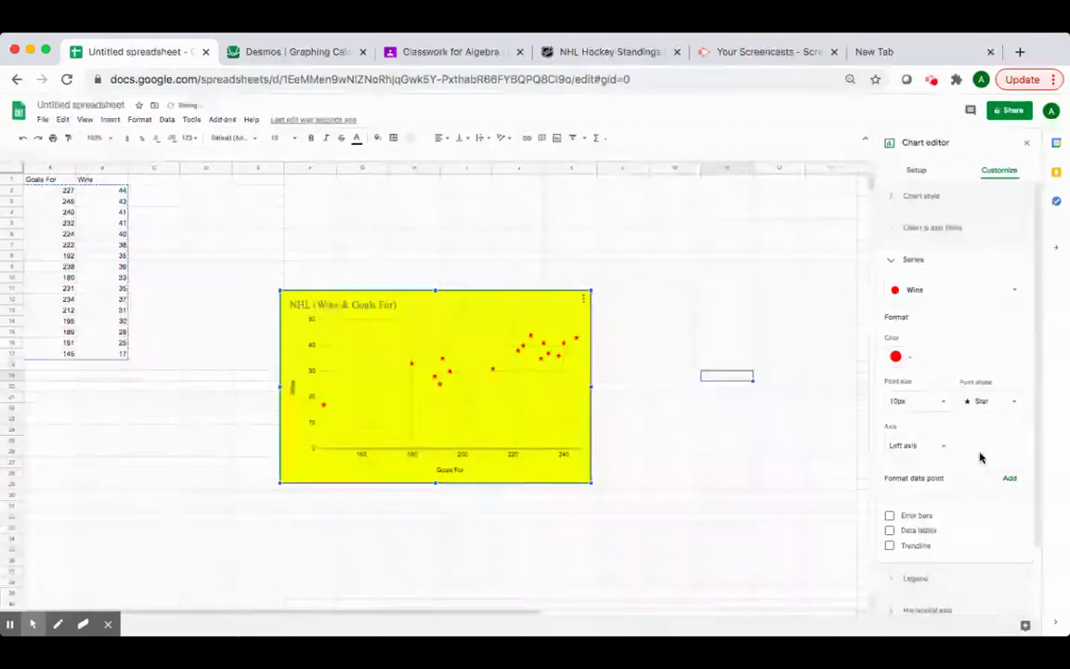
{"action": "scroll", "coordinate": [948, 480], "scroll_direction": "down", "scroll_amount": 1}
{"action": "scroll", "coordinate": [948, 480], "scroll_direction": "down", "scroll_amount": 2}
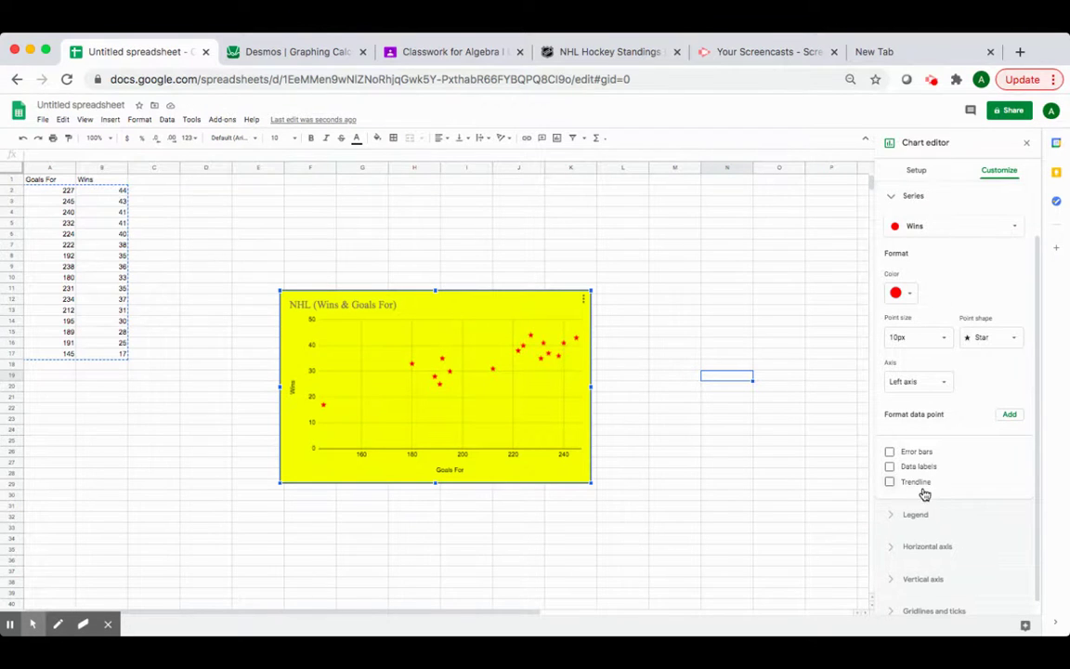
Step: Add a 4px linear trendline labelled with its equation 0.225*x + -13.2
{"action": "left_click", "coordinate": [915, 482]}
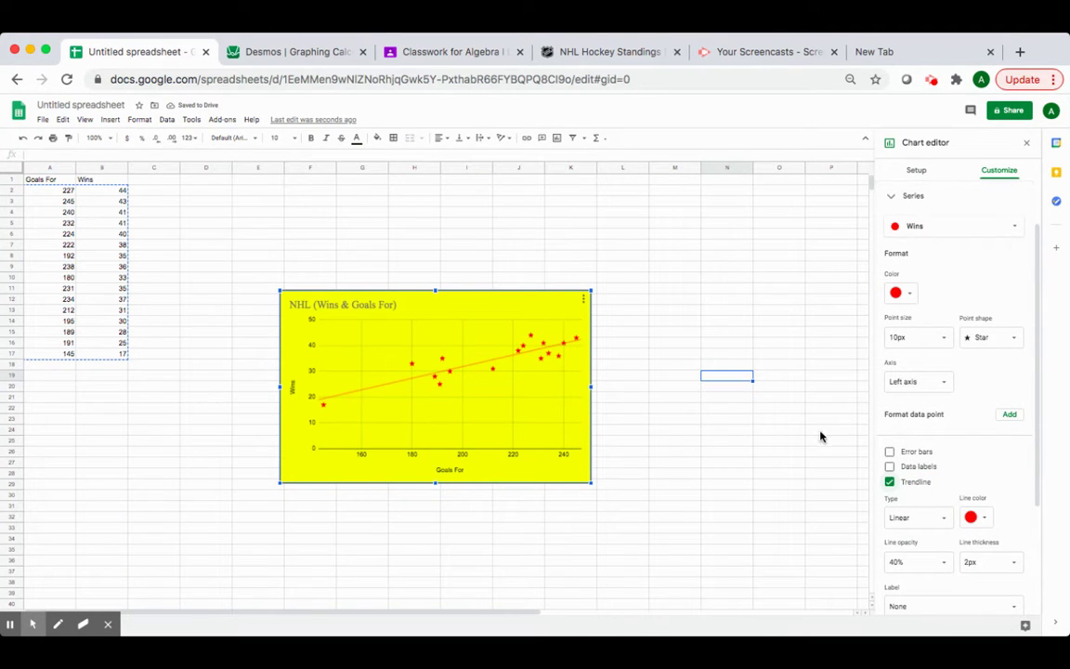
{"action": "scroll", "coordinate": [971, 437], "scroll_direction": "down", "scroll_amount": 2}
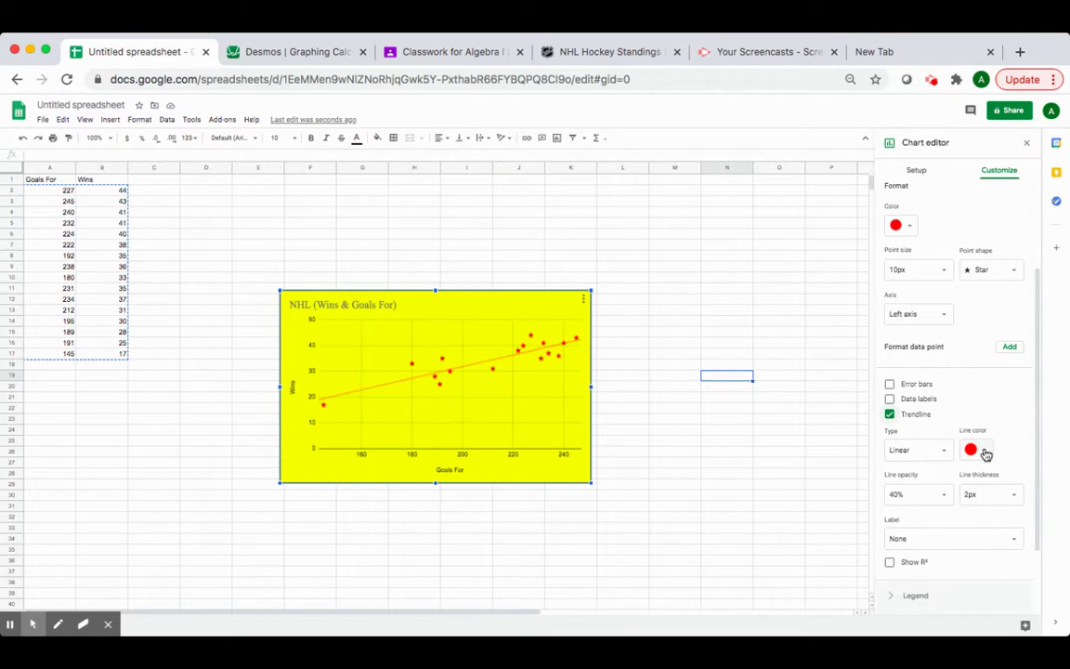
{"action": "left_click", "coordinate": [994, 497]}
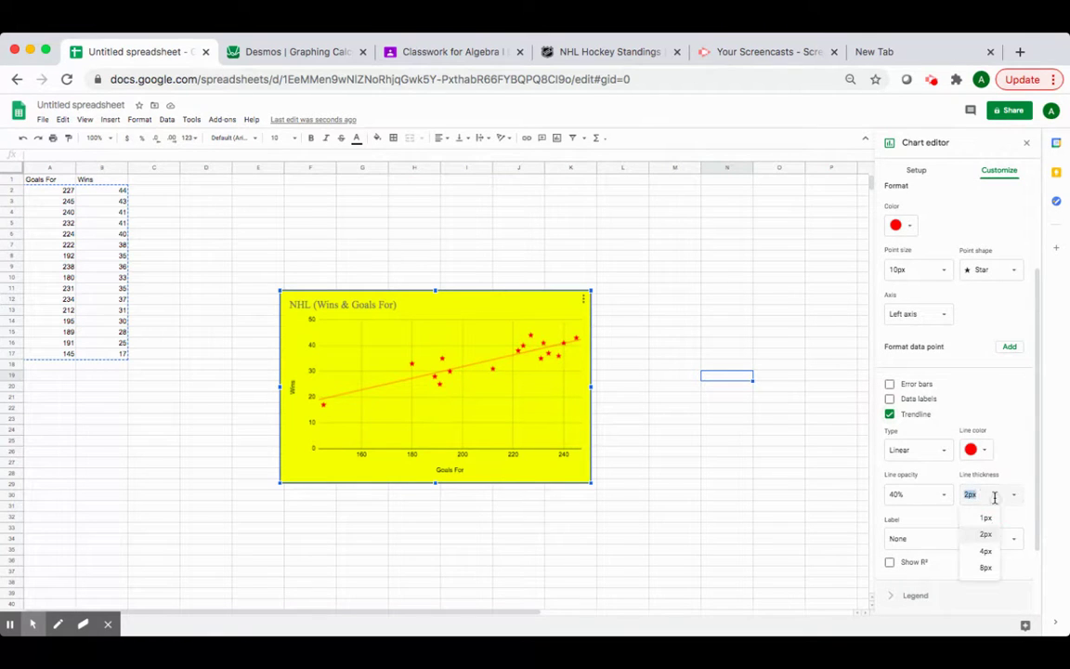
{"action": "left_click", "coordinate": [986, 552]}
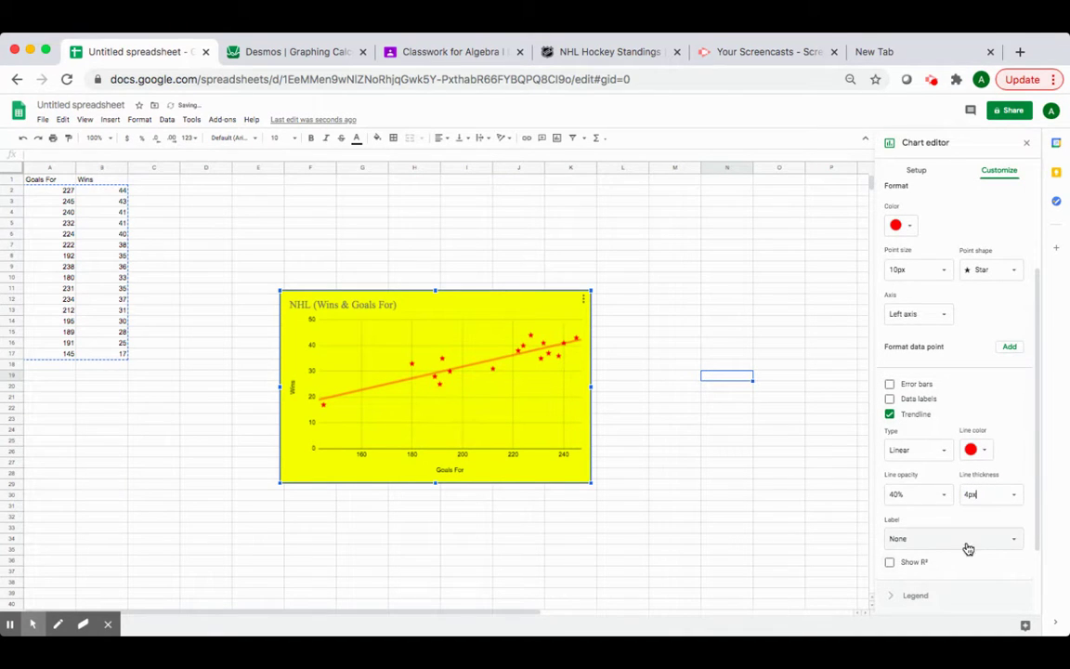
{"action": "scroll", "coordinate": [947, 516], "scroll_direction": "down", "scroll_amount": 1}
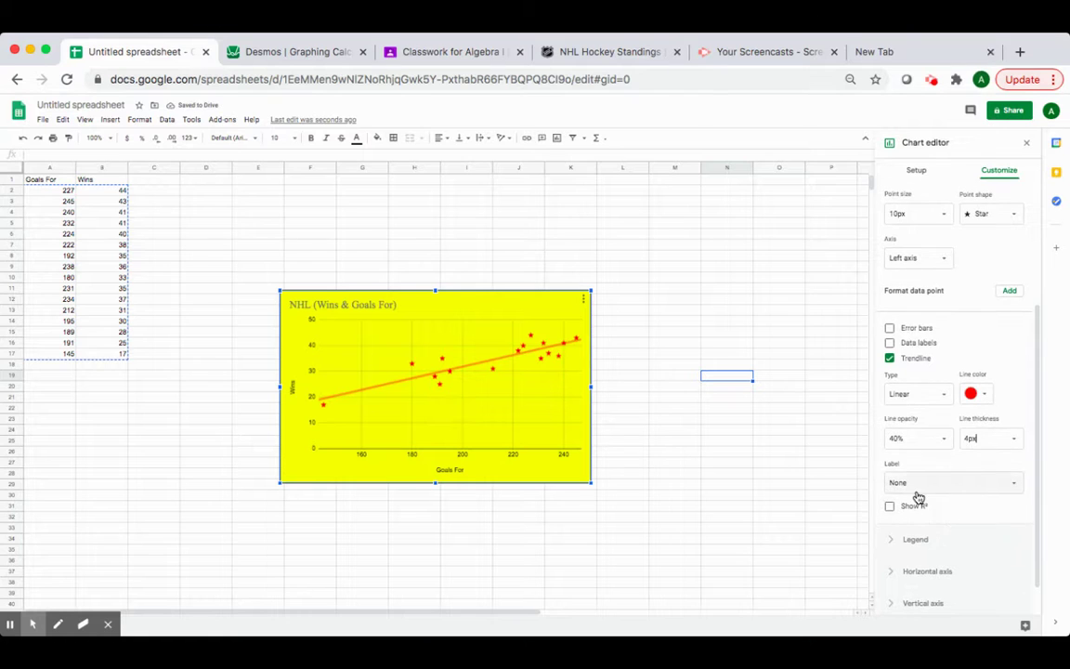
{"action": "left_click", "coordinate": [915, 485]}
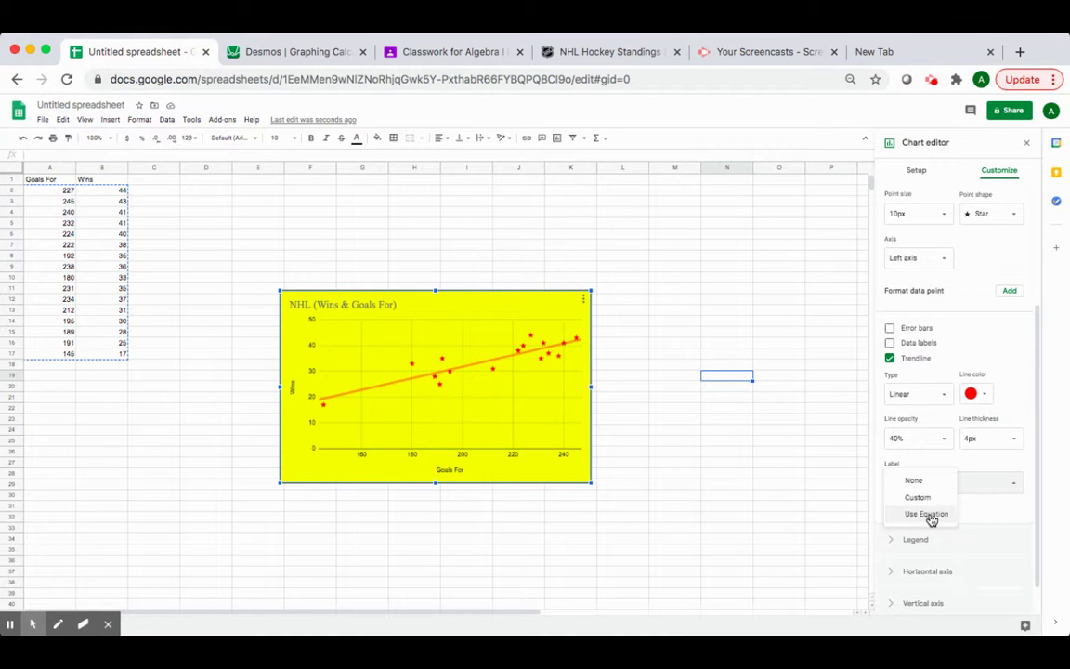
{"action": "left_click", "coordinate": [927, 515]}
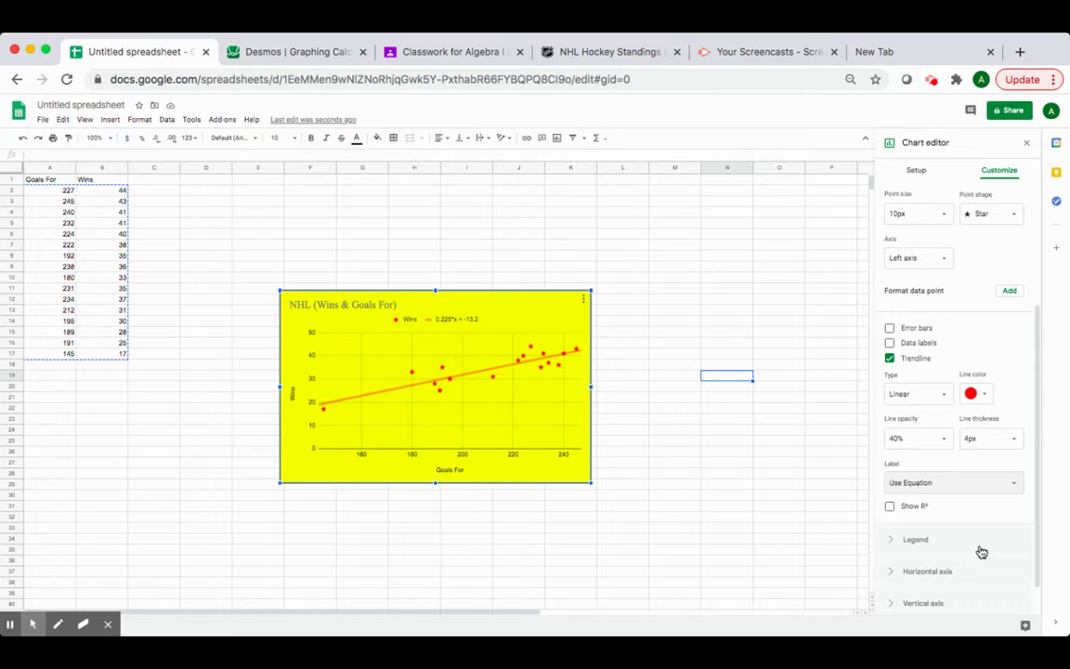
Step: Show R² = 0.751 in the trendline legend, then reselect the data A1:B17
{"action": "left_click", "coordinate": [902, 508]}
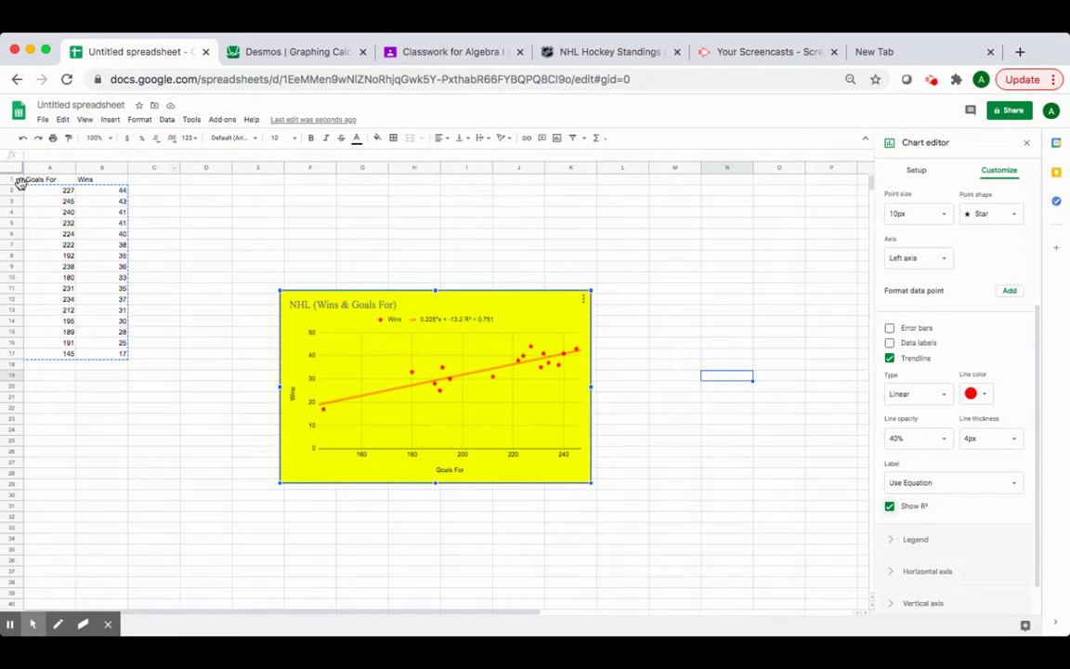
{"action": "left_click_drag", "start_coordinate": [53, 180], "coordinate": [112, 358]}
{"action": "key", "text": "super+c"}
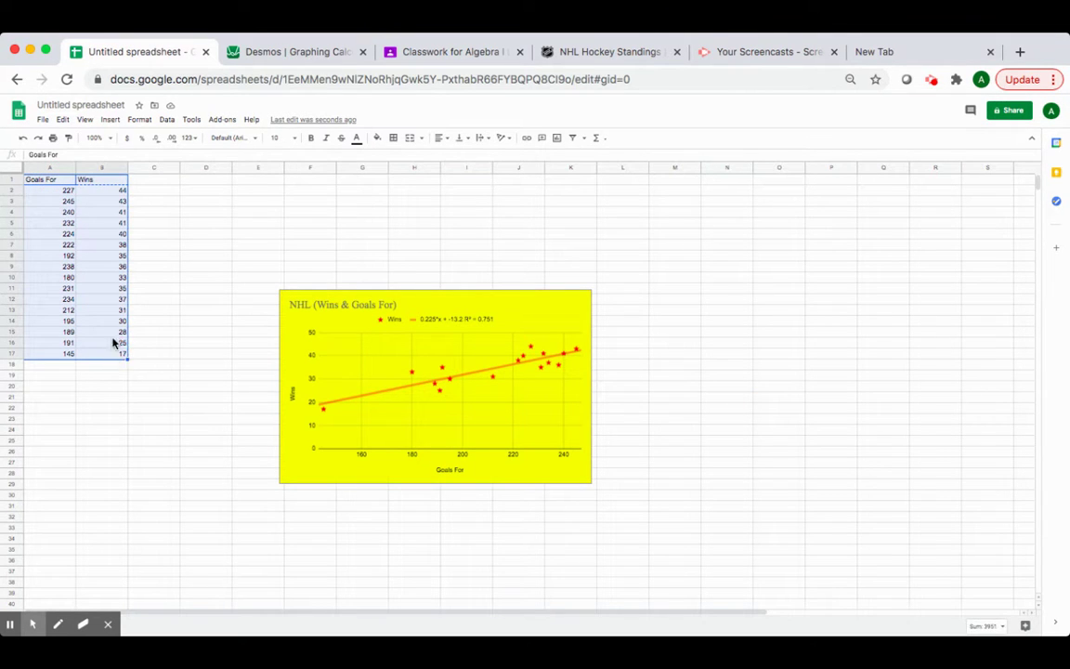
Step: In Desmos, paste the Goals For and Wins data as a table and delete the empty table
{"action": "left_click", "coordinate": [289, 52]}
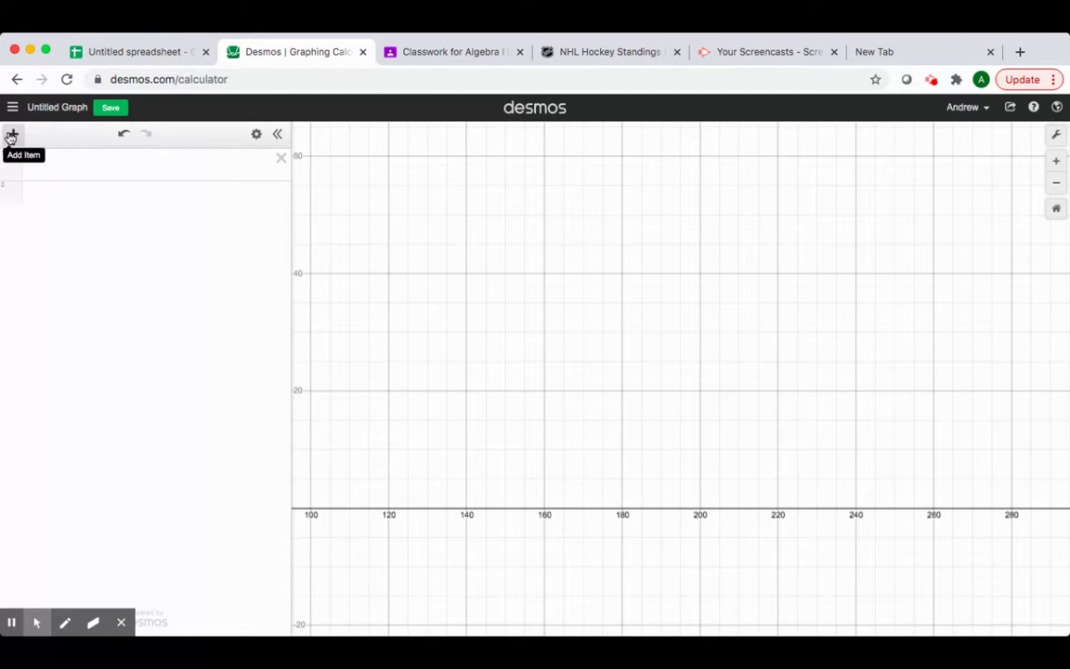
{"action": "left_click", "coordinate": [11, 137]}
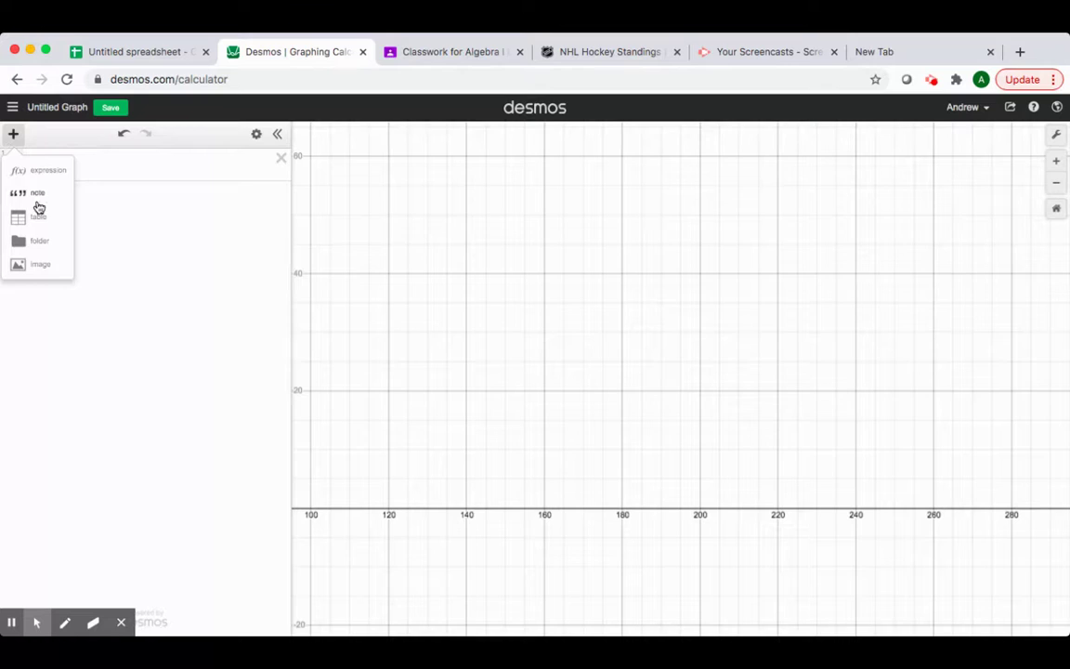
{"action": "left_click", "coordinate": [35, 197]}
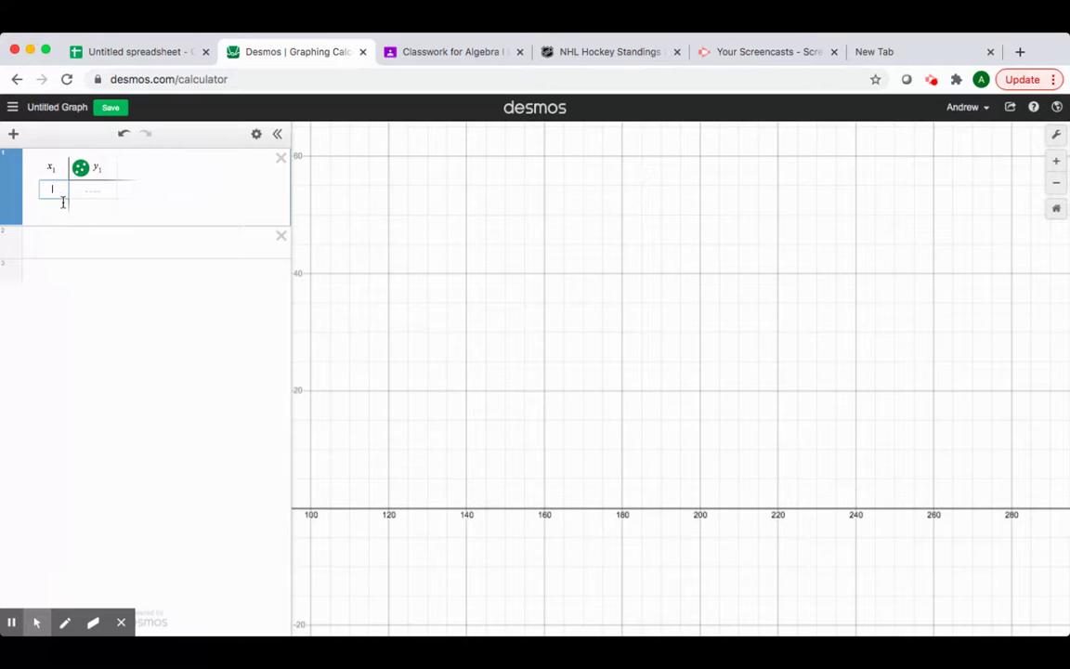
{"action": "key", "text": "super+v"}
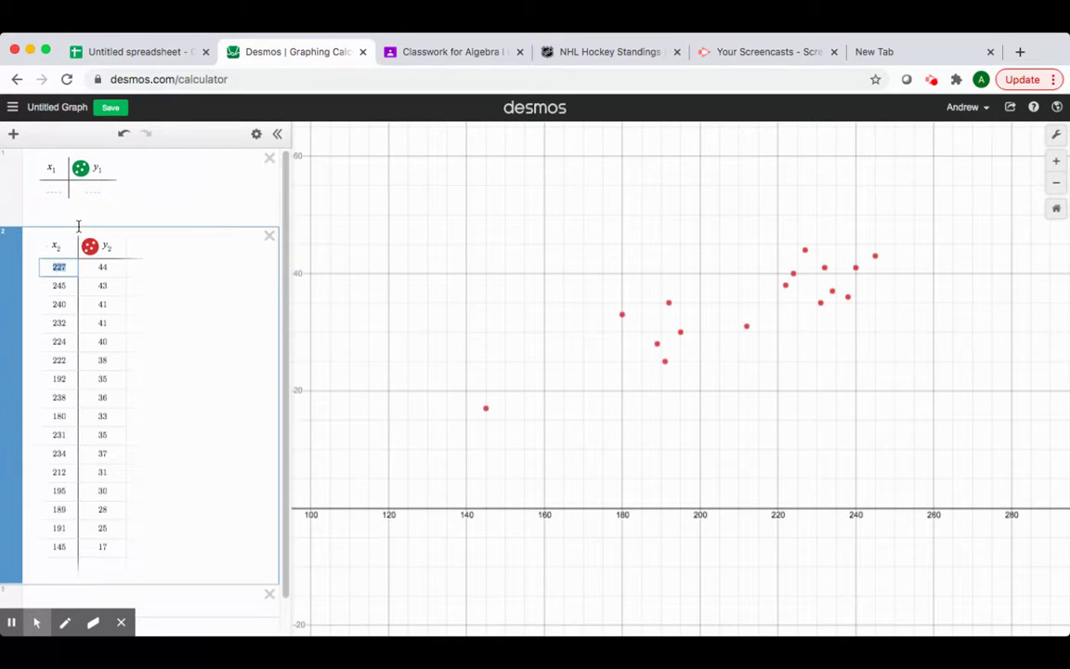
{"action": "left_click", "coordinate": [269, 160]}
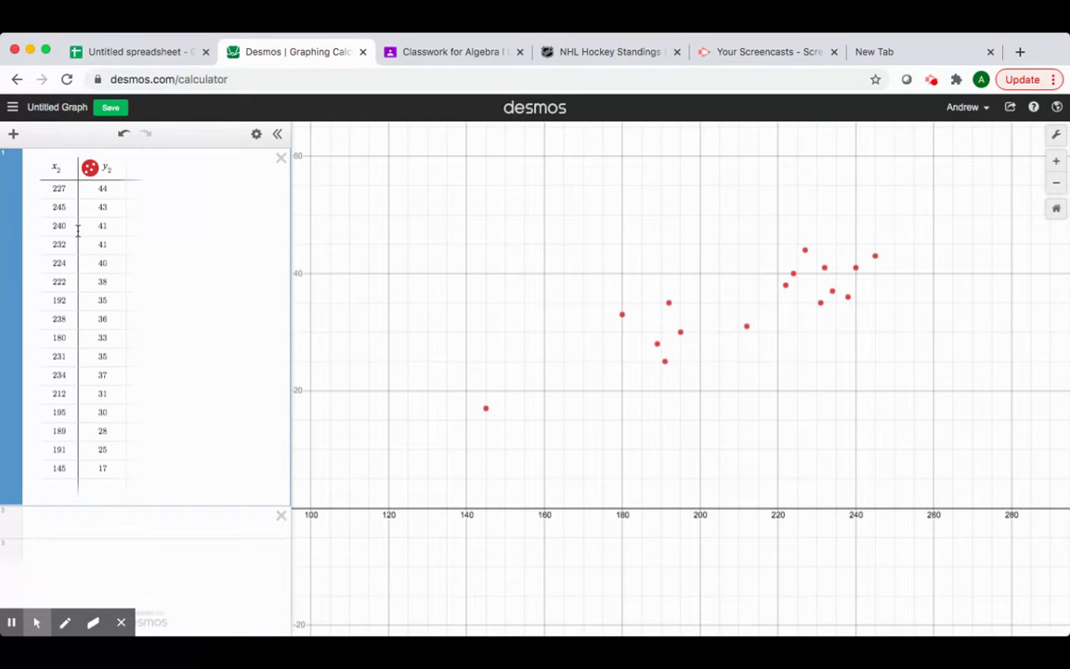
Step: Rename the table's columns from x₂, y₂ to x₁ and y₁
{"action": "left_click", "coordinate": [61, 169]}
{"action": "key", "text": "BackSpace"}
{"action": "type", "text": "1"}
{"action": "left_click", "coordinate": [107, 167]}
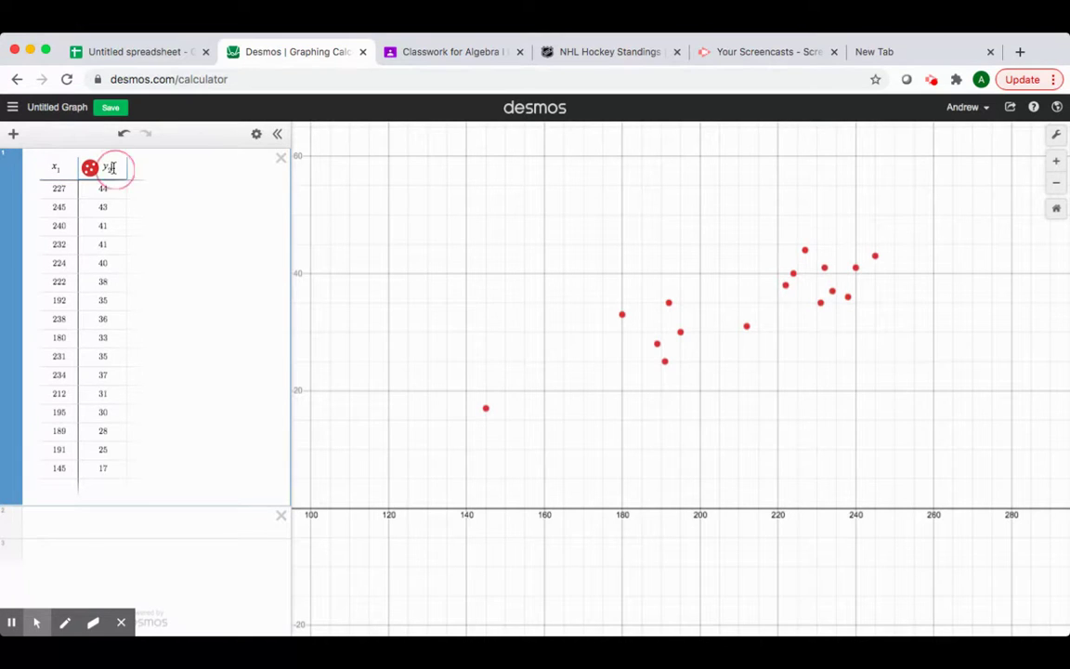
{"action": "key", "text": "BackSpace"}
{"action": "type", "text": "1"}
Step: Enter the regression y1~ax1+b1, yielding r² = 0.7514, a = 0.225206, b₁ = −13.189
{"action": "left_click", "coordinate": [177, 521]}
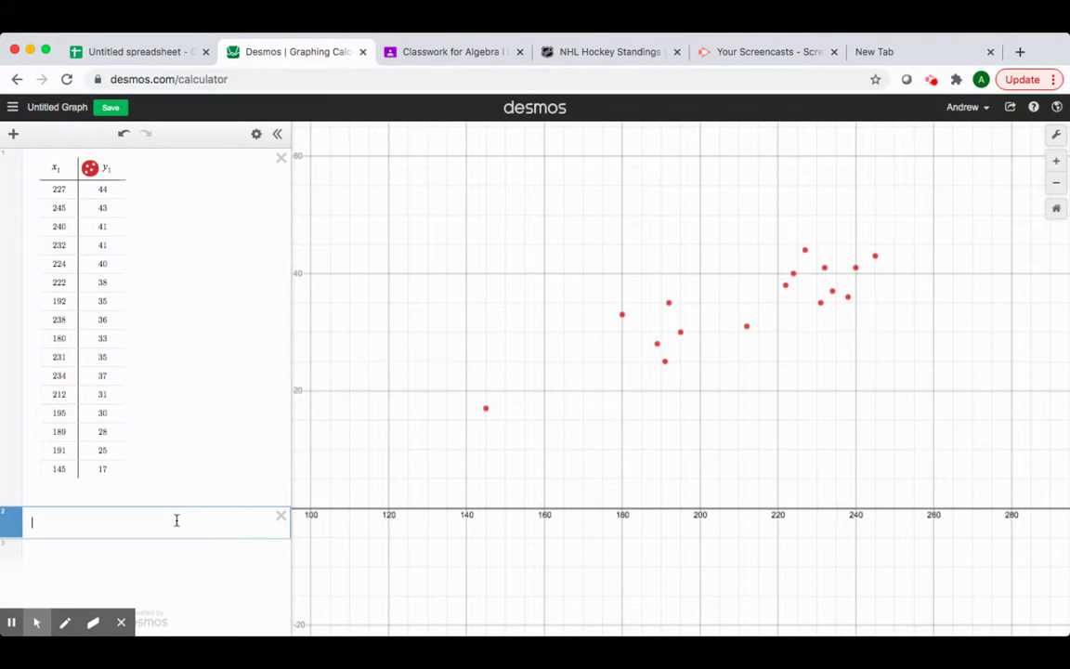
{"action": "type", "text": "y1"}
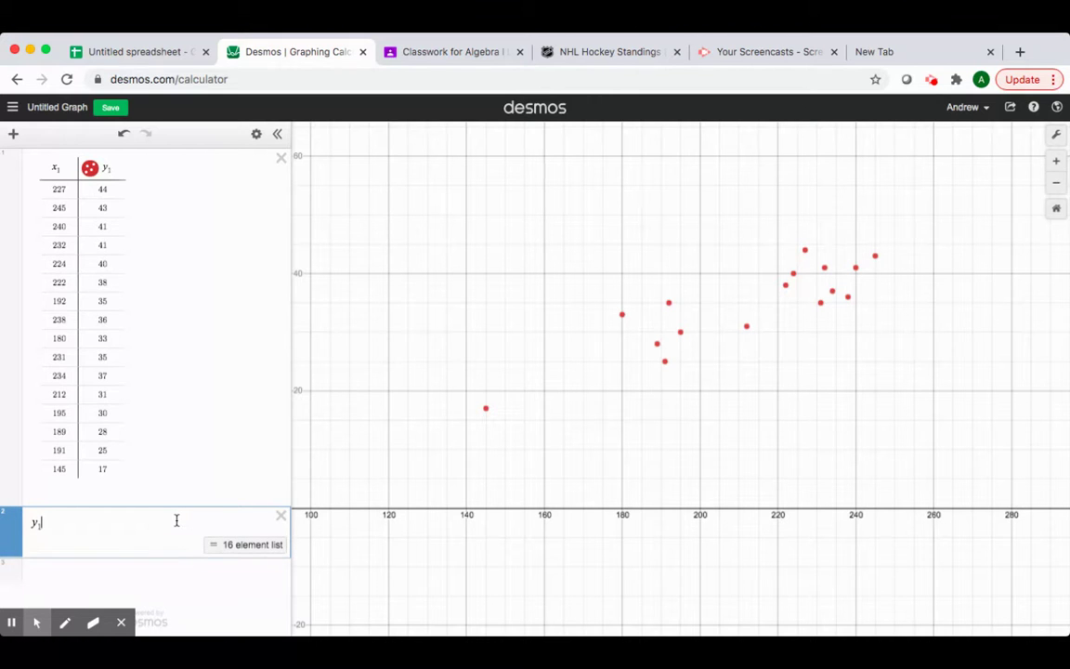
{"action": "type", "text": "~"}
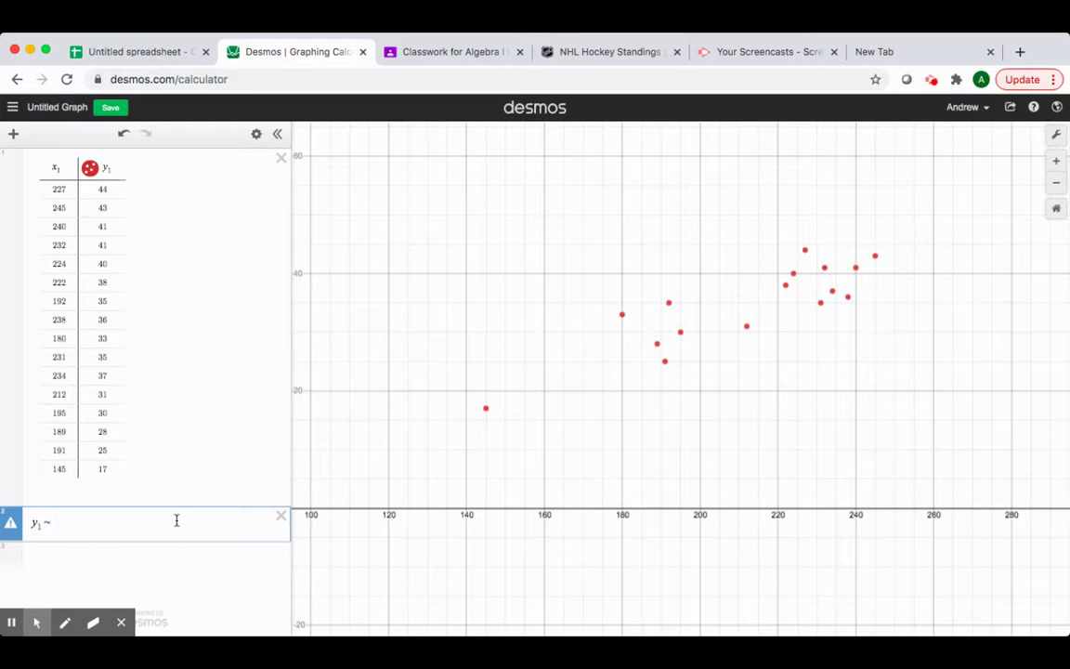
{"action": "type", "text": "ax1"}
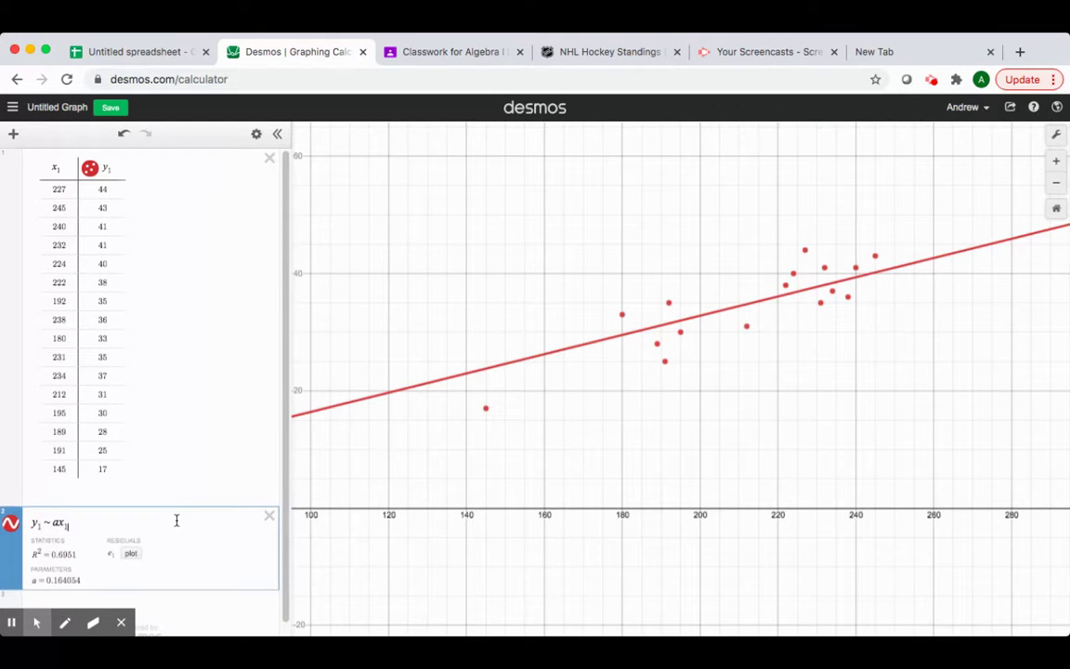
{"action": "key", "text": "BackSpace"}
{"action": "type", "text": "1"}
{"action": "type", "text": "+11"}
{"action": "key", "text": "BackSpace"}
{"action": "key", "text": "BackSpace"}
{"action": "key", "text": "BackSpace"}
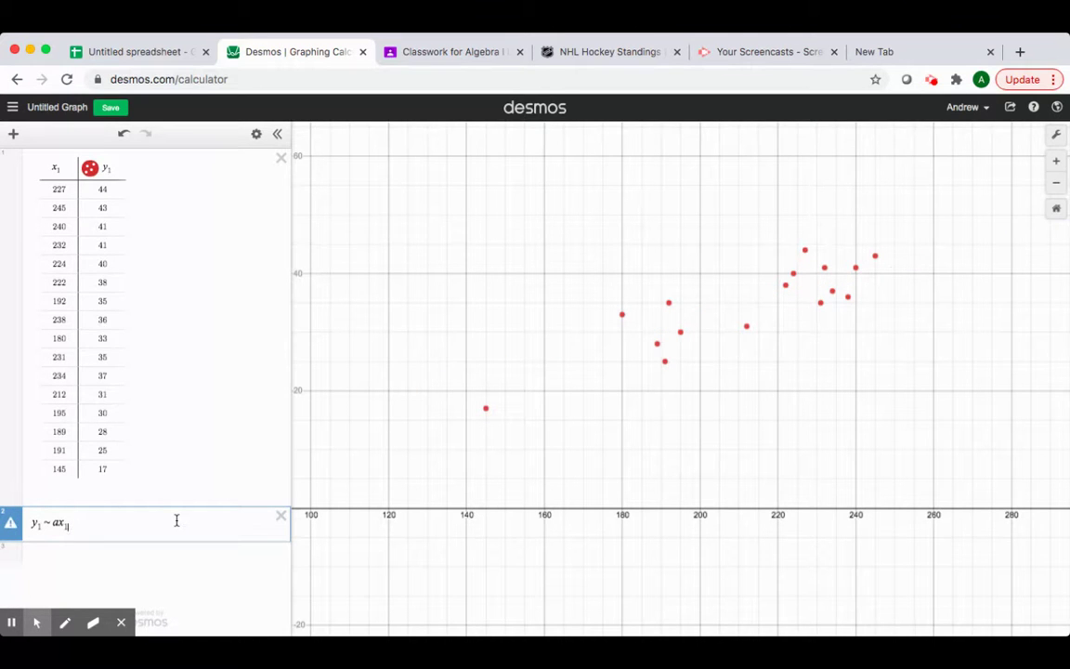
{"action": "type", "text": "+b1"}
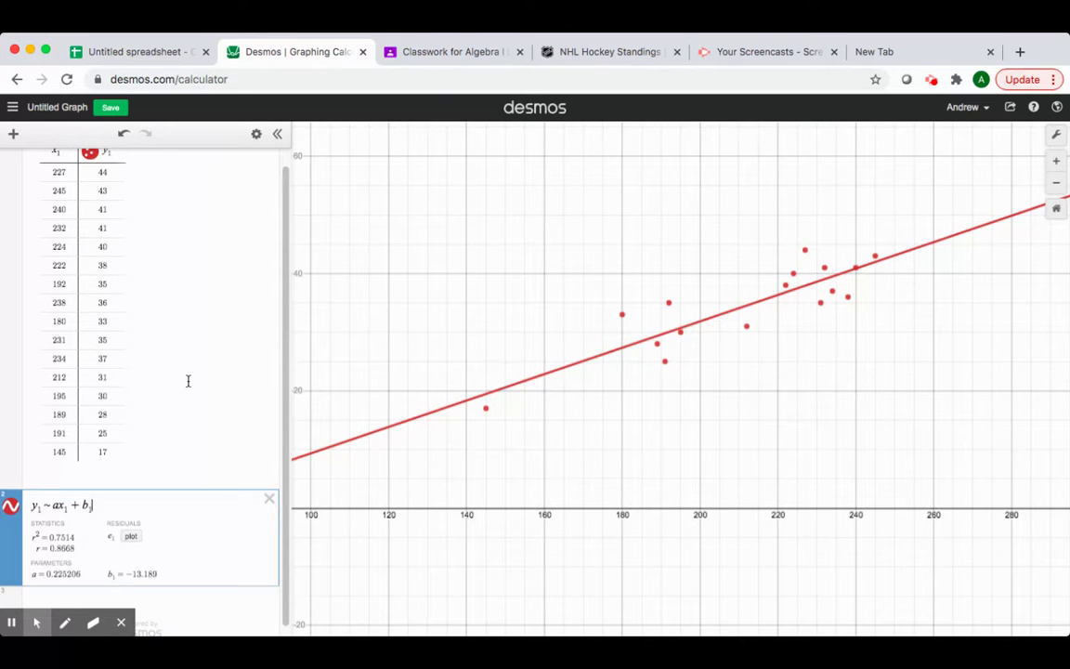
{"action": "scroll", "coordinate": [187, 381], "scroll_direction": "up", "scroll_amount": 1}
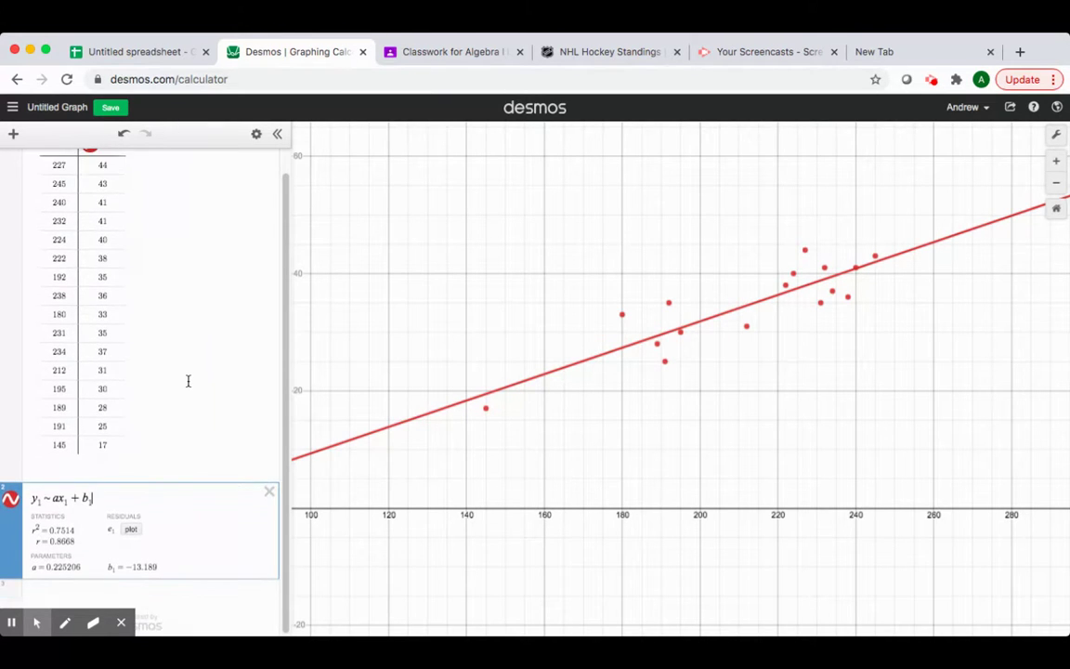
{"action": "scroll", "coordinate": [188, 381], "scroll_direction": "up", "scroll_amount": 1}
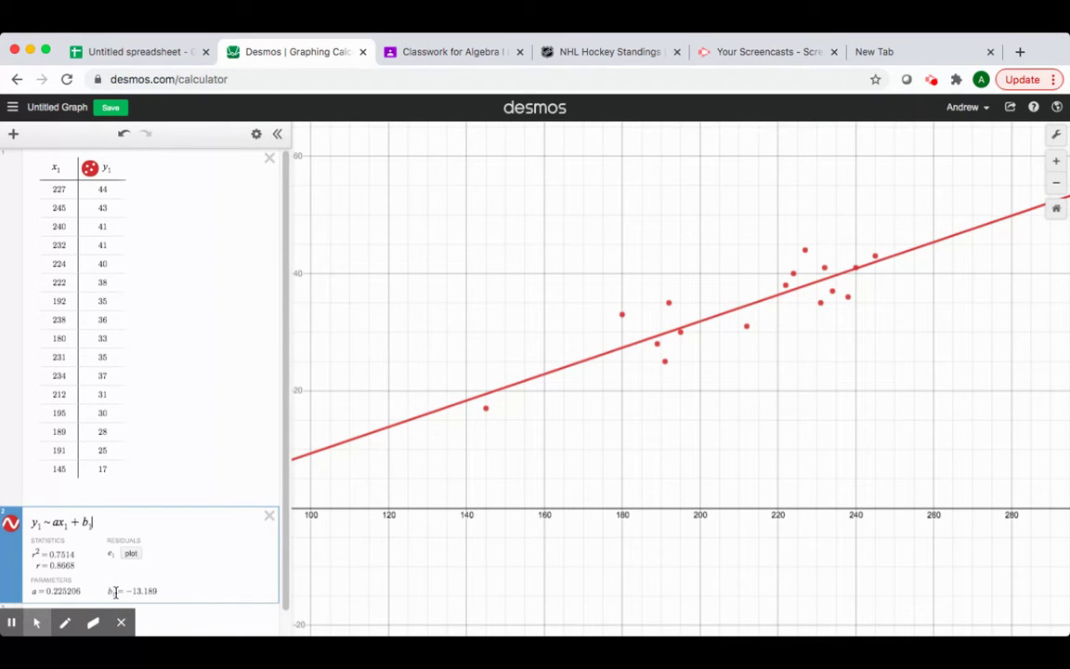
{"action": "type", "text": "1"}
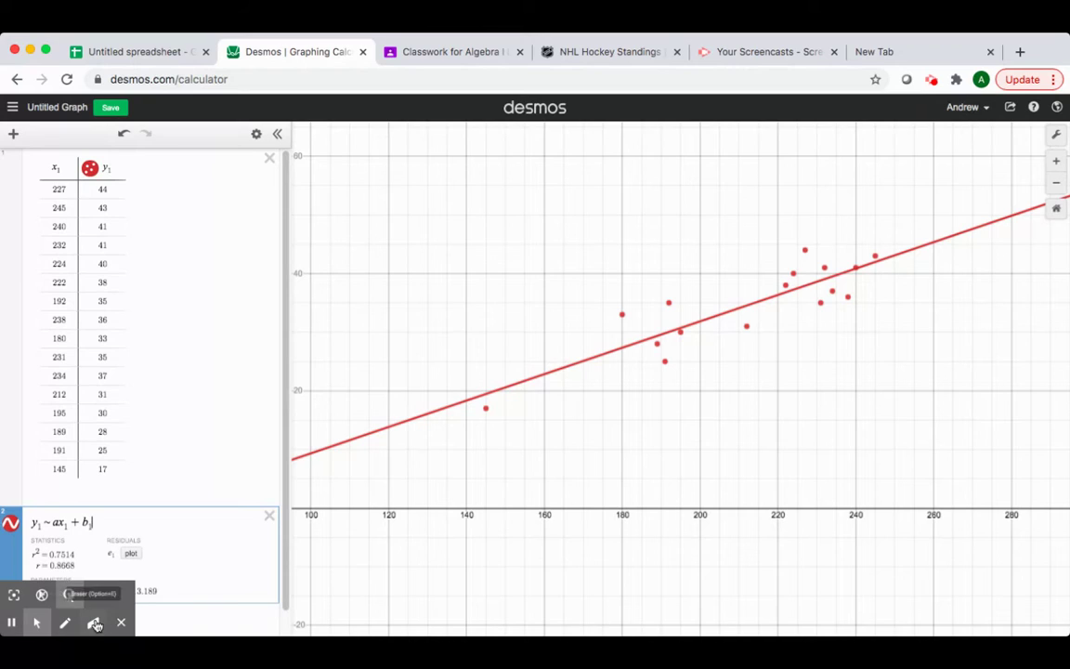